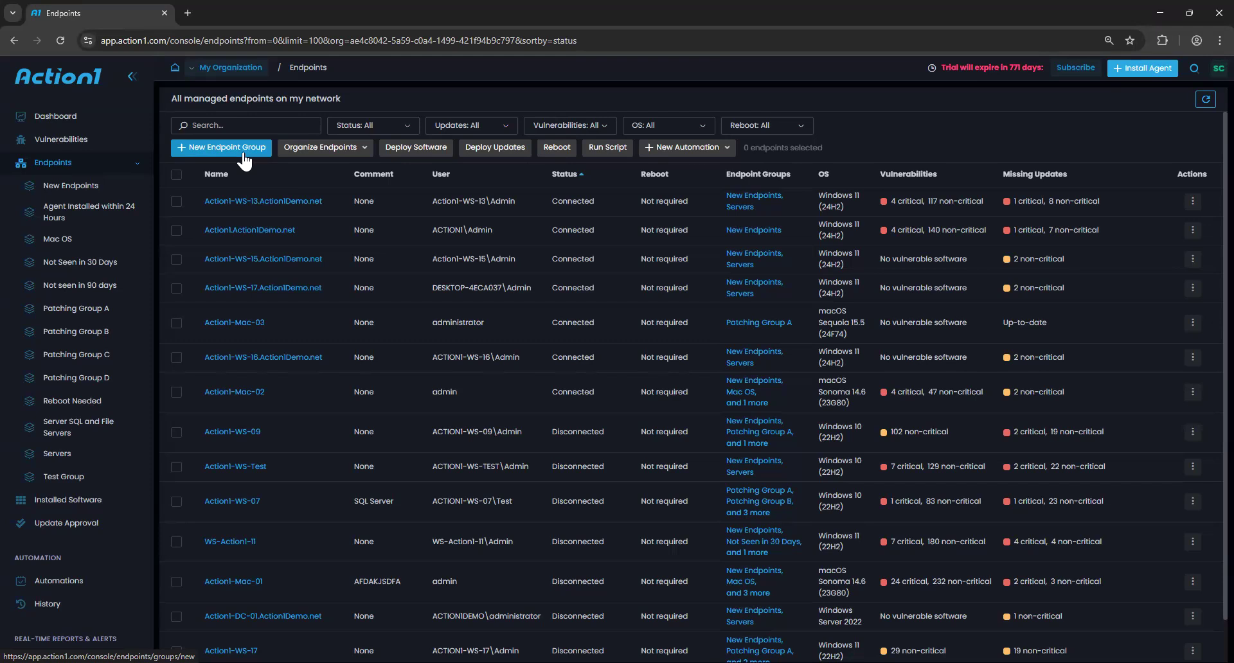
Start a new endpoint group and dynamically include endpoints whose AD Organizational Unit is acme.local/HQ/Accounting
{"action": "left_click", "coordinate": [243, 155]}
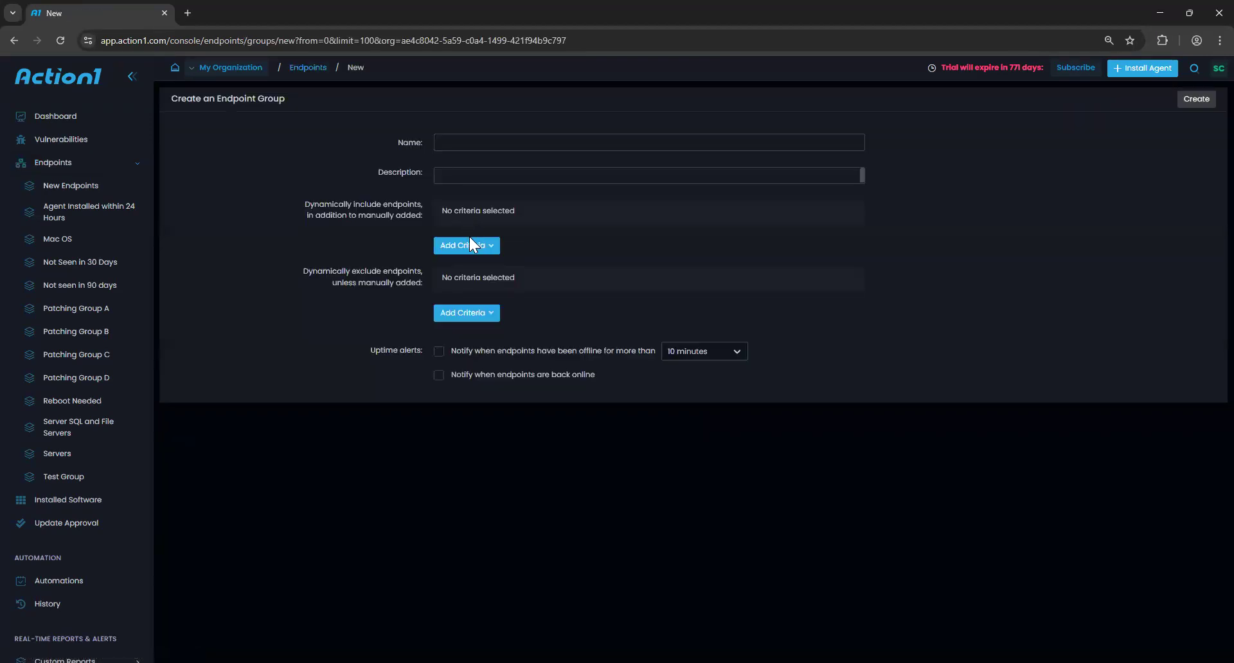
{"action": "left_click", "coordinate": [465, 246]}
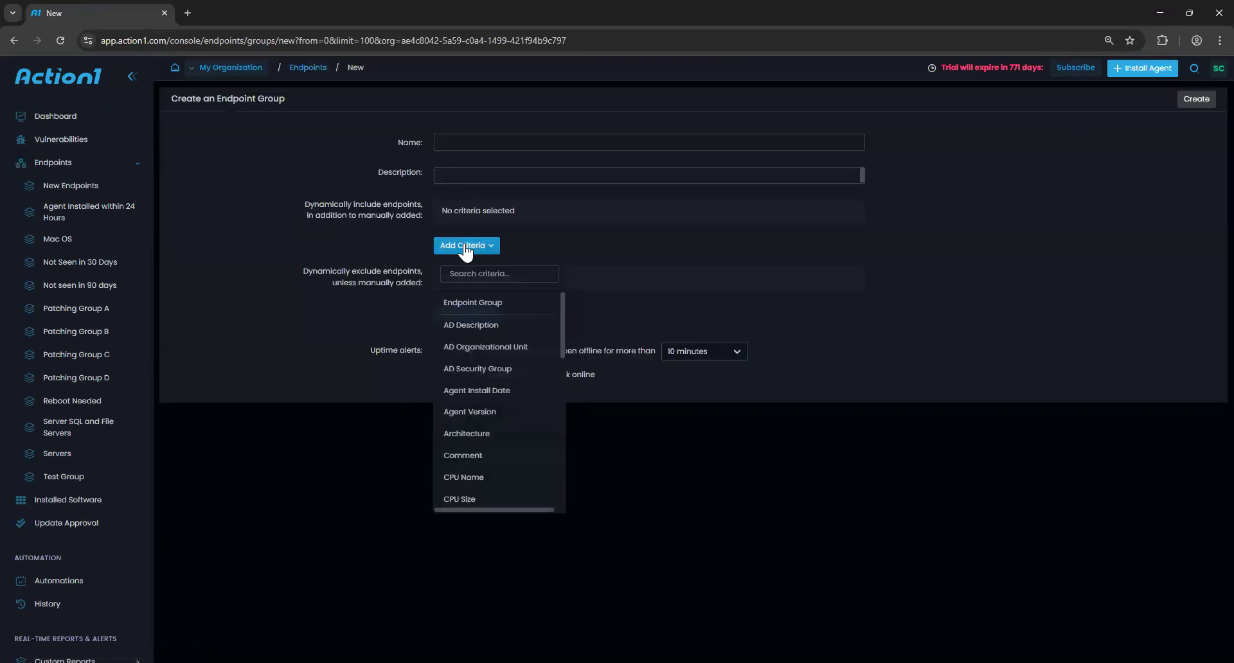
{"action": "left_click", "coordinate": [498, 347]}
{"action": "left_click_drag", "start_coordinate": [579, 374], "coordinate": [480, 373]}
{"action": "key", "text": "ctrl+c"}
{"action": "left_click", "coordinate": [530, 310]}
{"action": "key", "text": "ctrl+v"}
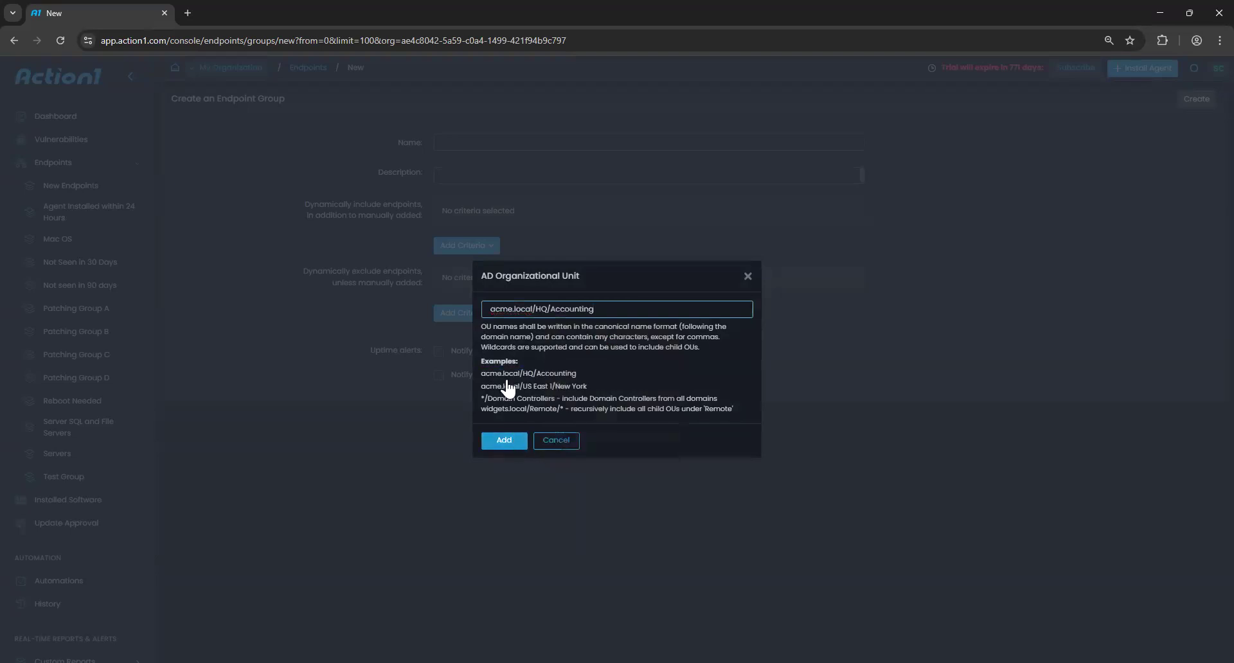
{"action": "left_click", "coordinate": [504, 440]}
Add a second inclusion criterion to the endpoint group for IP Addresses in 192.168.1.0/24
{"action": "left_click", "coordinate": [466, 247]}
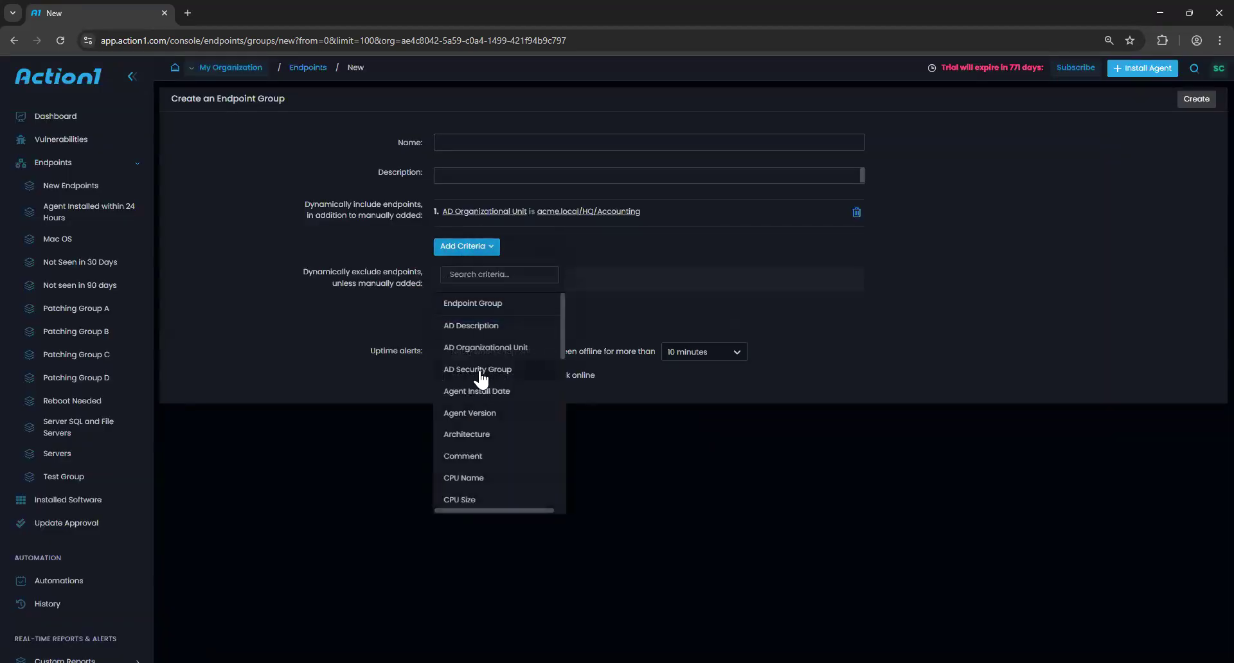
{"action": "scroll", "coordinate": [482, 378], "scroll_direction": "down", "scroll_amount": 2}
{"action": "left_click", "coordinate": [482, 466]}
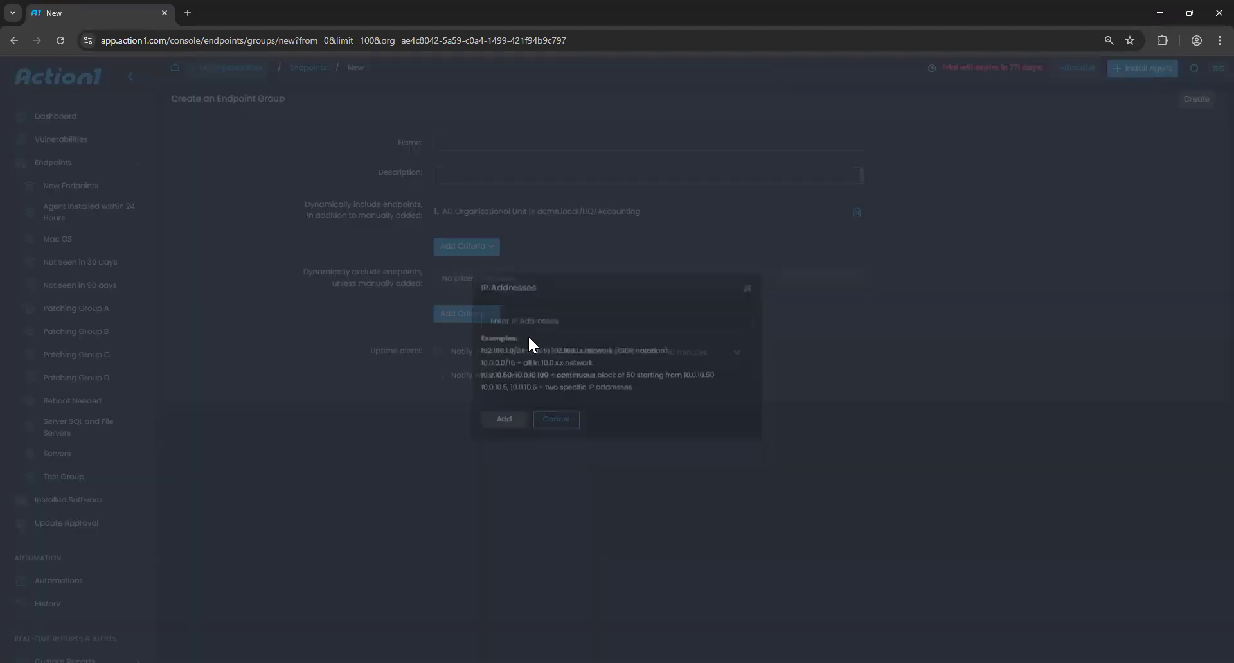
{"action": "left_click", "coordinate": [529, 328]}
{"action": "type", "text": "19"}
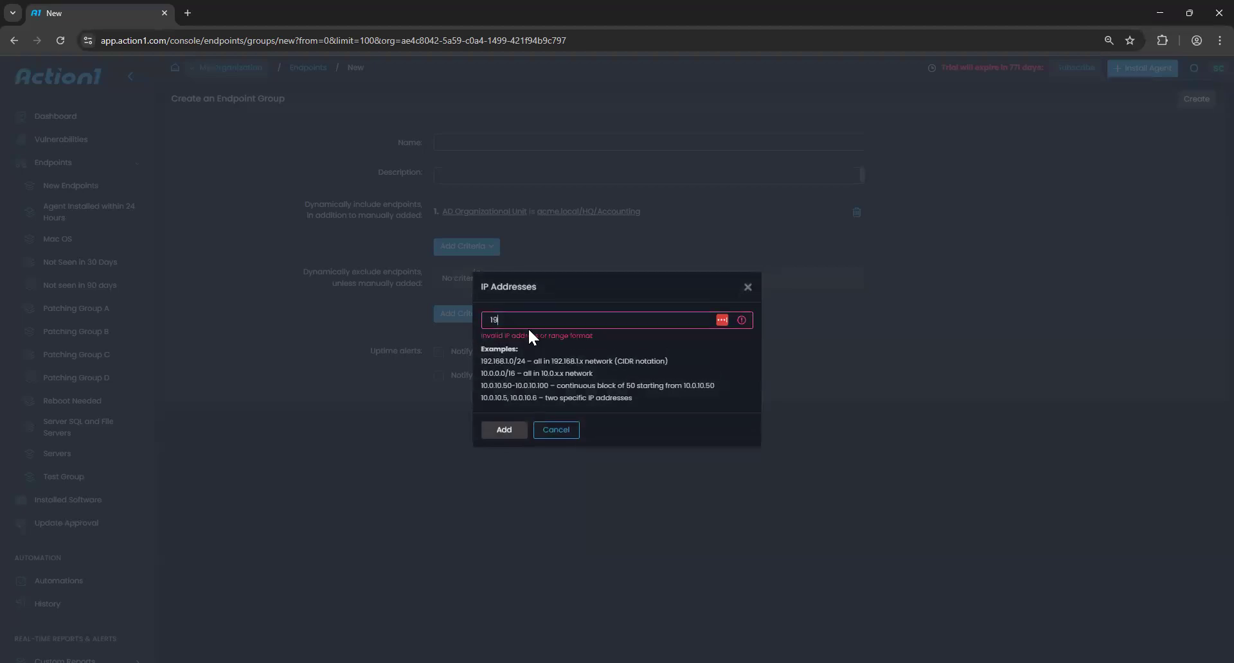
{"action": "type", "text": "2.168.1.0/24"}
{"action": "left_click", "coordinate": [504, 425]}
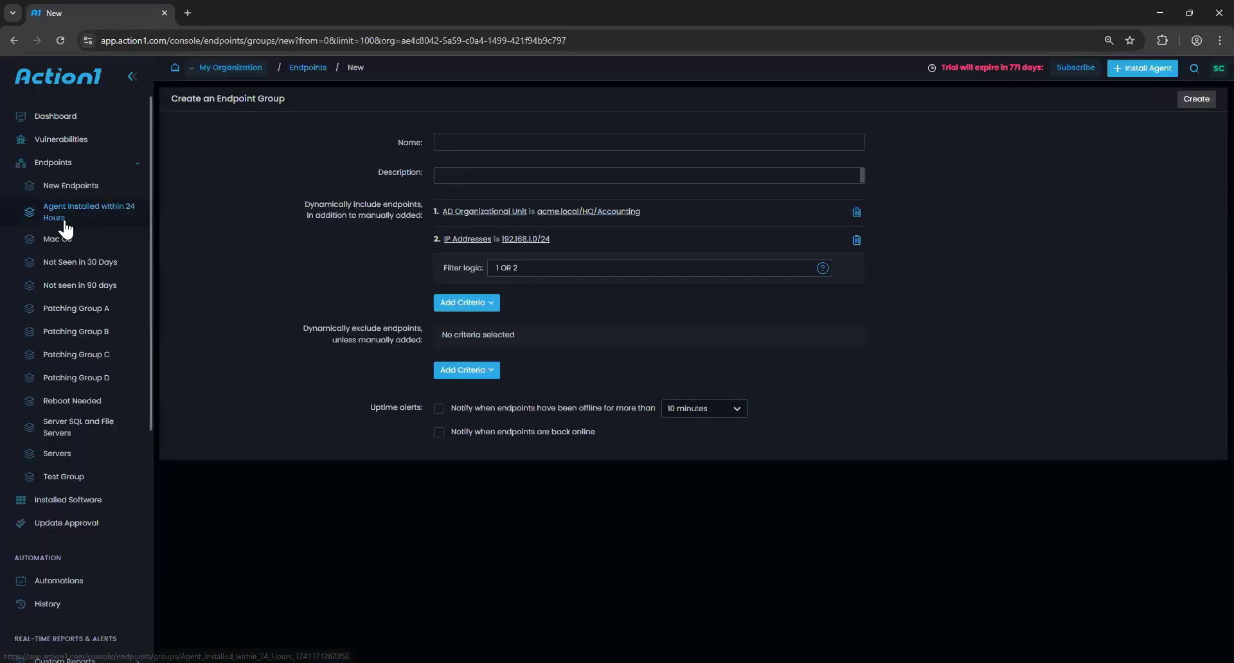
Start a Deploy Updates automation limited to updates matching an Update sources filter that includes Applications
{"action": "scroll", "coordinate": [56, 306], "scroll_direction": "down", "scroll_amount": 4}
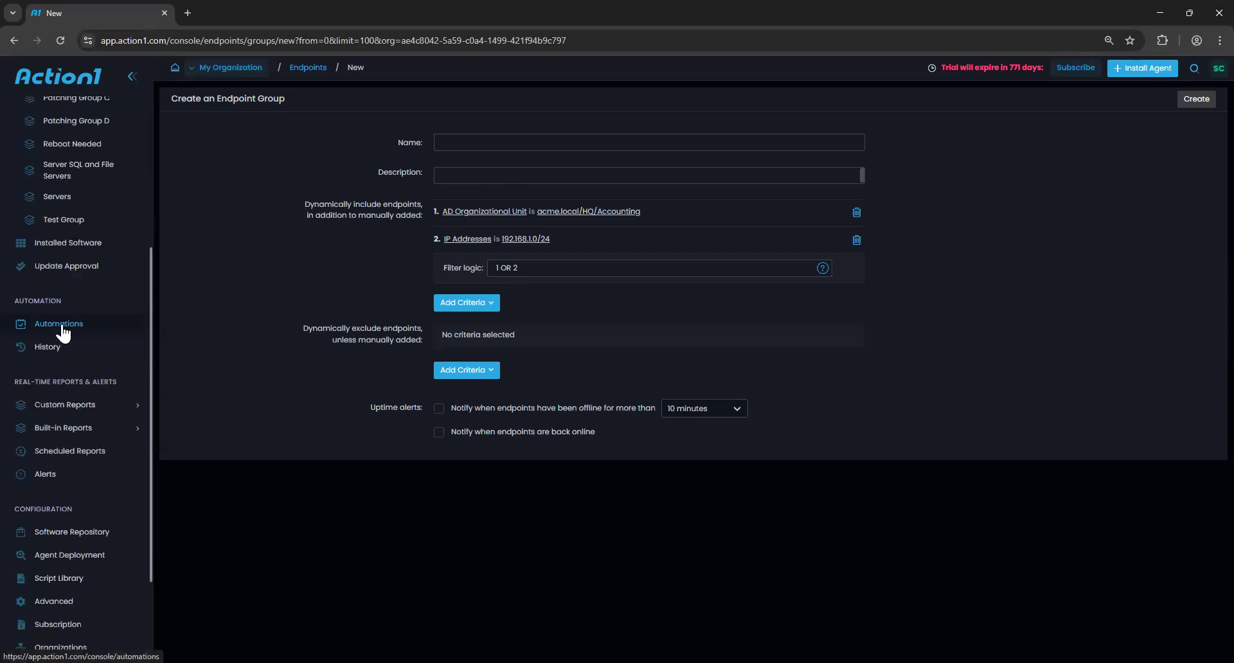
{"action": "left_click", "coordinate": [62, 333]}
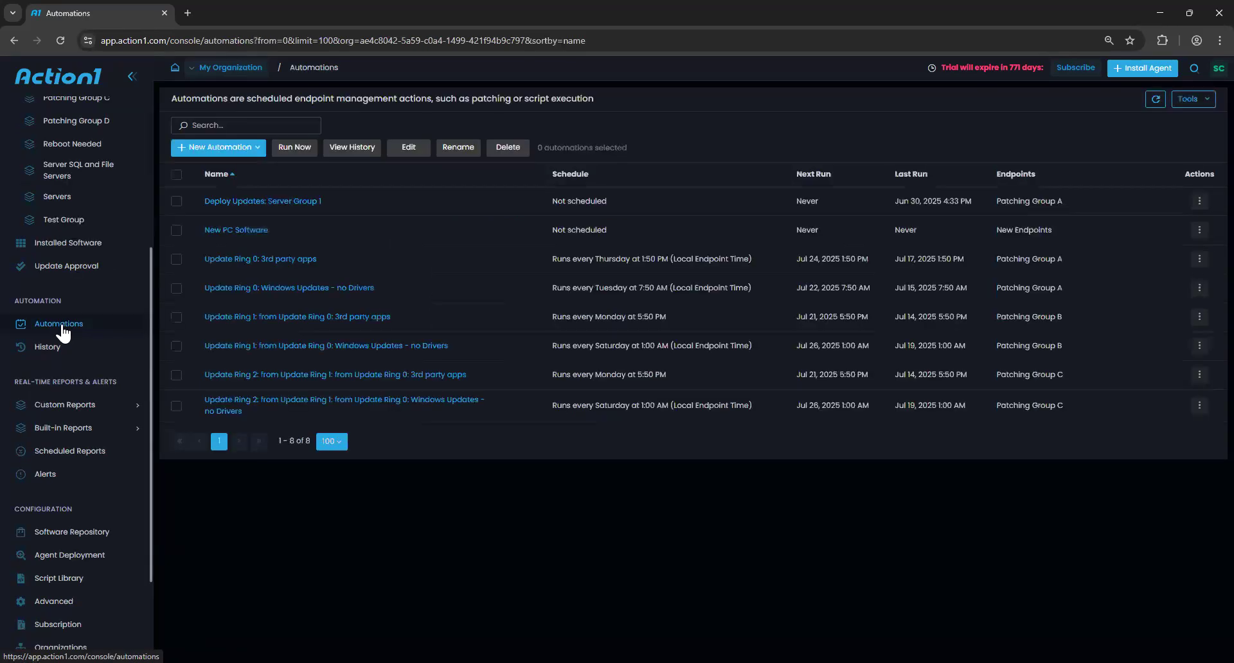
{"action": "left_click", "coordinate": [218, 153]}
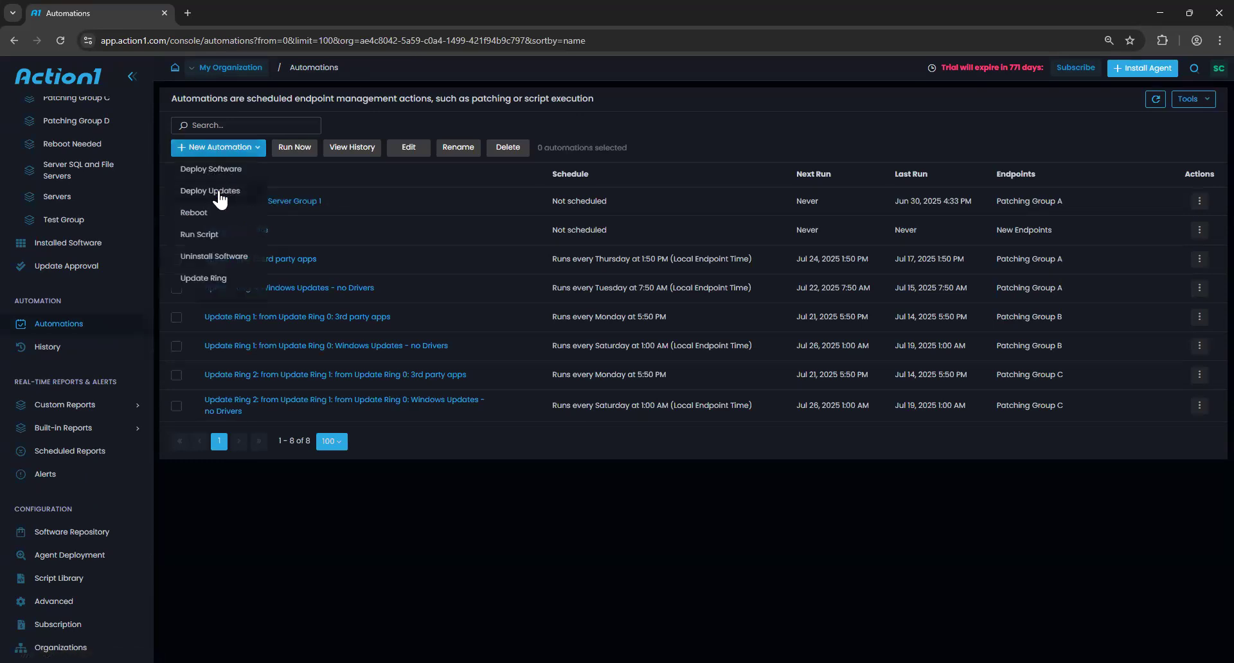
{"action": "left_click", "coordinate": [220, 197]}
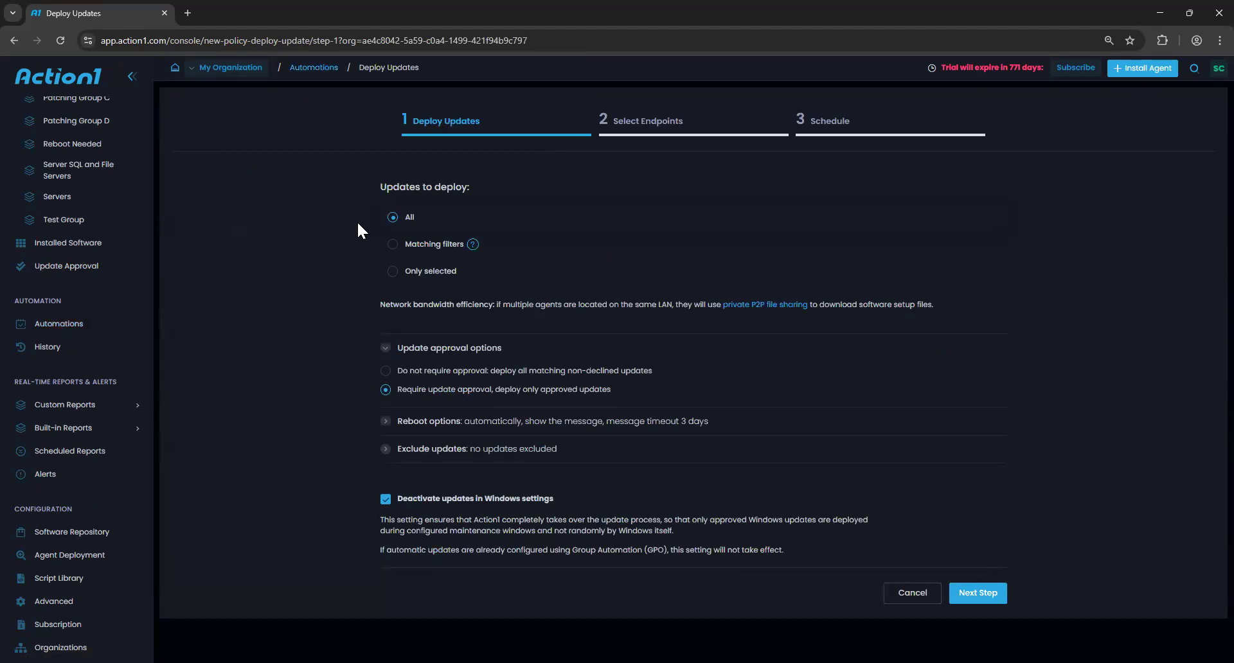
{"action": "left_click", "coordinate": [429, 244]}
{"action": "left_click", "coordinate": [441, 310]}
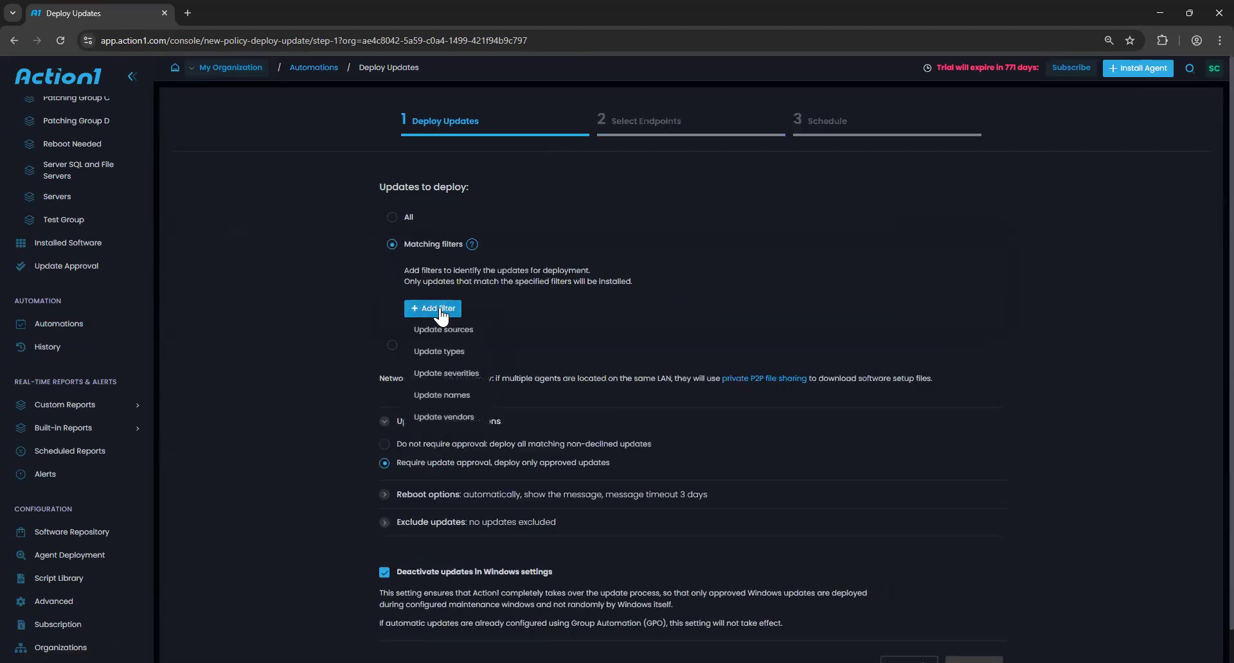
{"action": "left_click", "coordinate": [445, 328]}
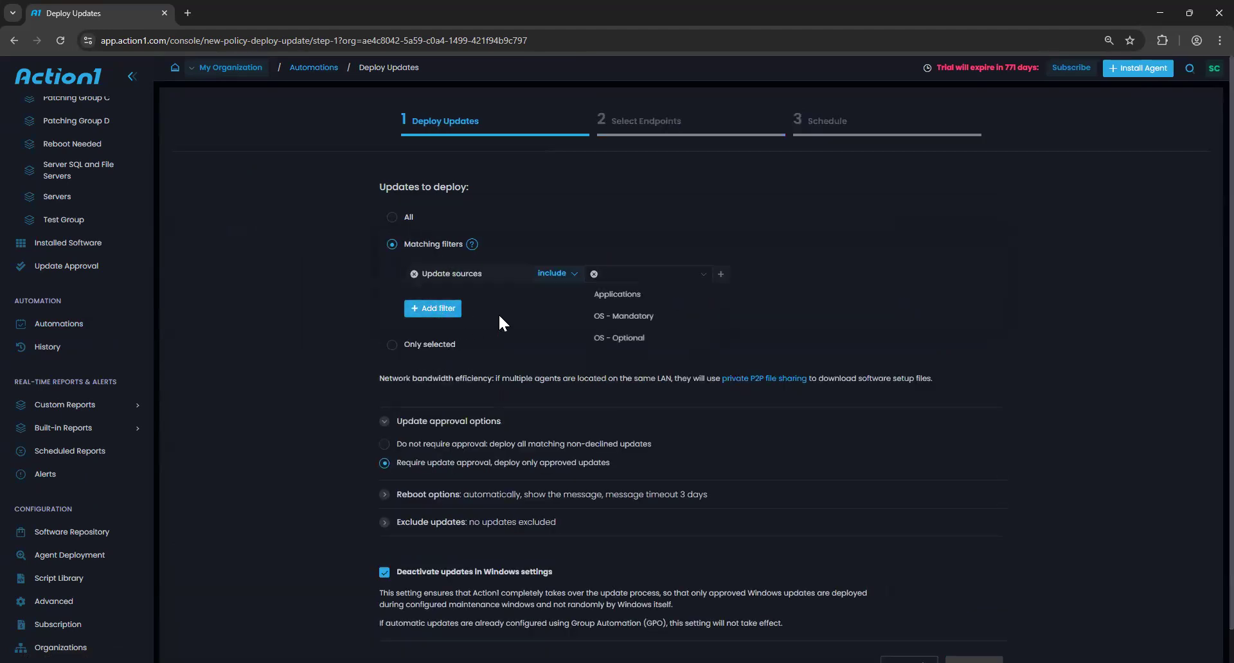
{"action": "left_click", "coordinate": [644, 301]}
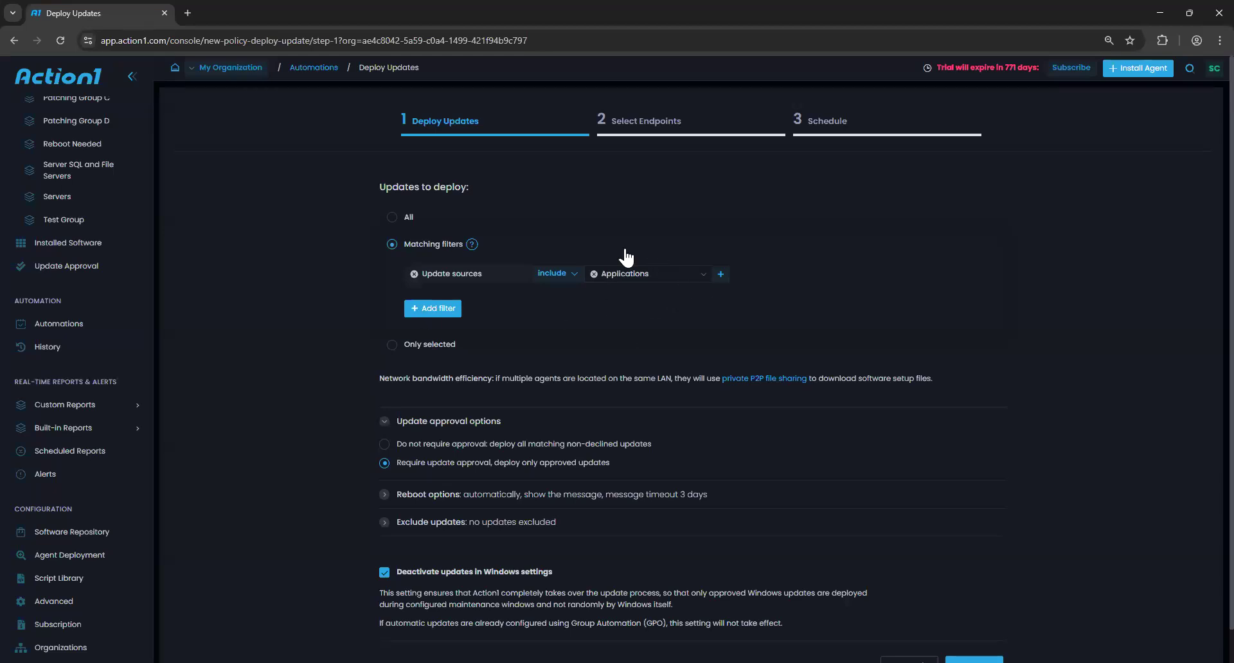
Look through the Software Repository filtered to packages of the Built-in type
{"action": "left_click", "coordinate": [68, 531]}
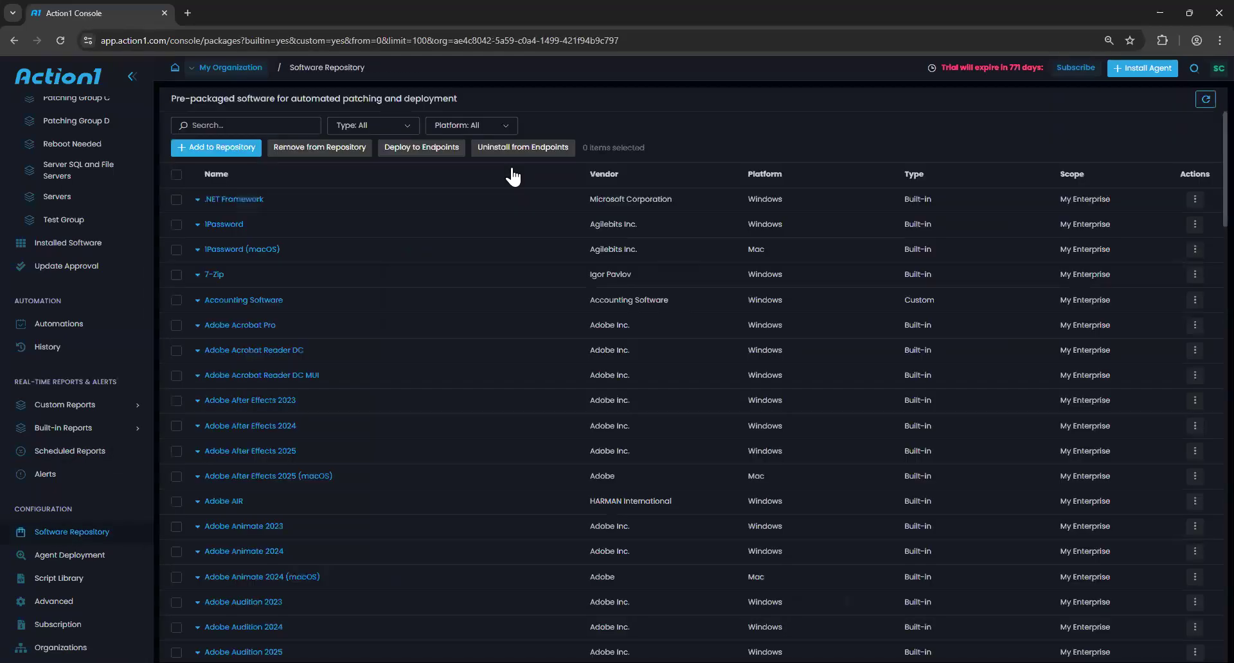
{"action": "left_click", "coordinate": [395, 128]}
{"action": "left_click", "coordinate": [344, 158]}
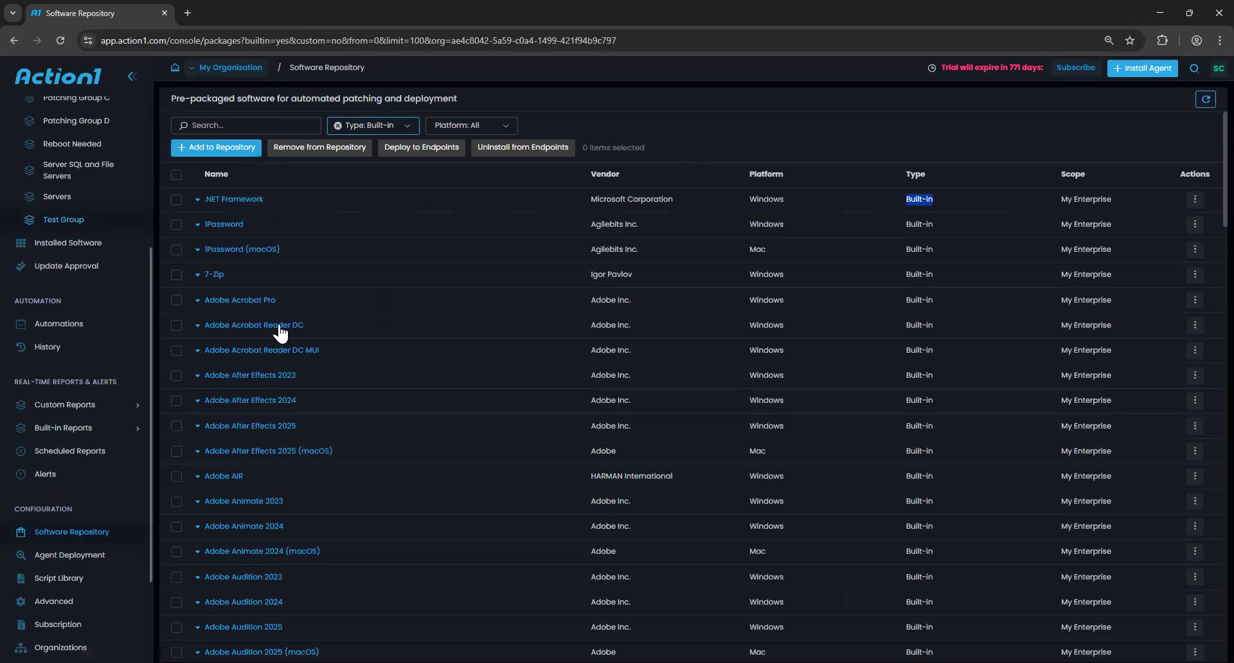
Create a new Deploy Updates automation that uses matching filters, with Update sources including Applications
{"action": "left_click", "coordinate": [59, 324]}
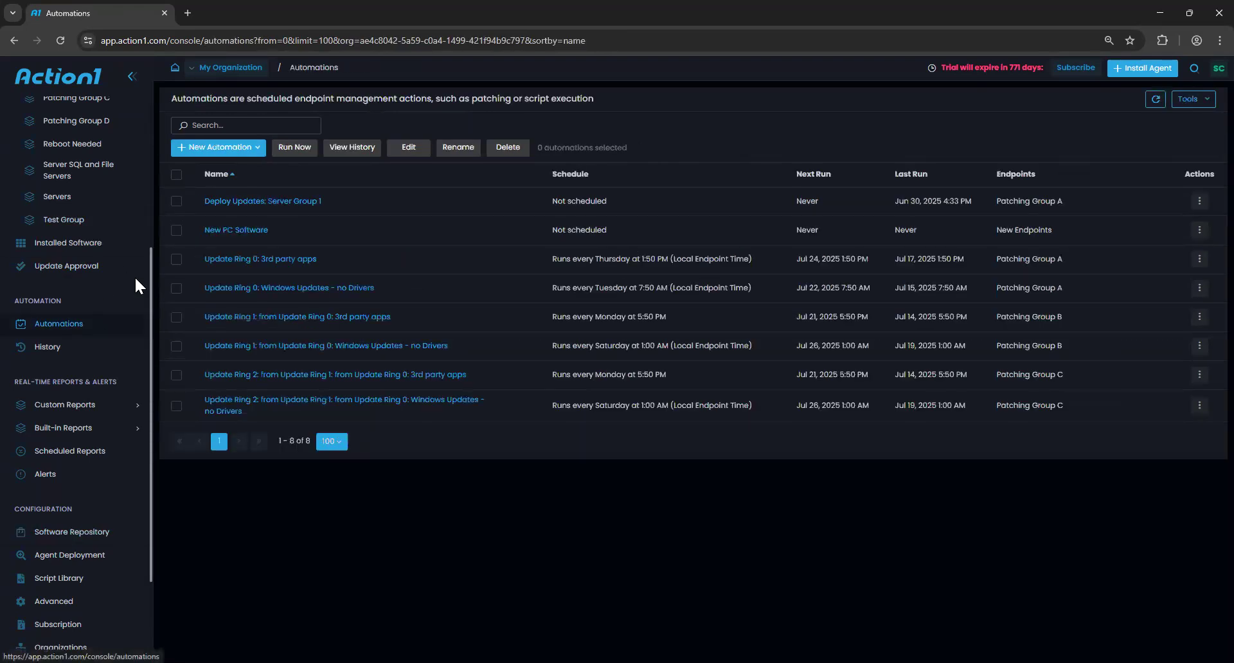
{"action": "left_click", "coordinate": [212, 148]}
{"action": "left_click", "coordinate": [213, 199]}
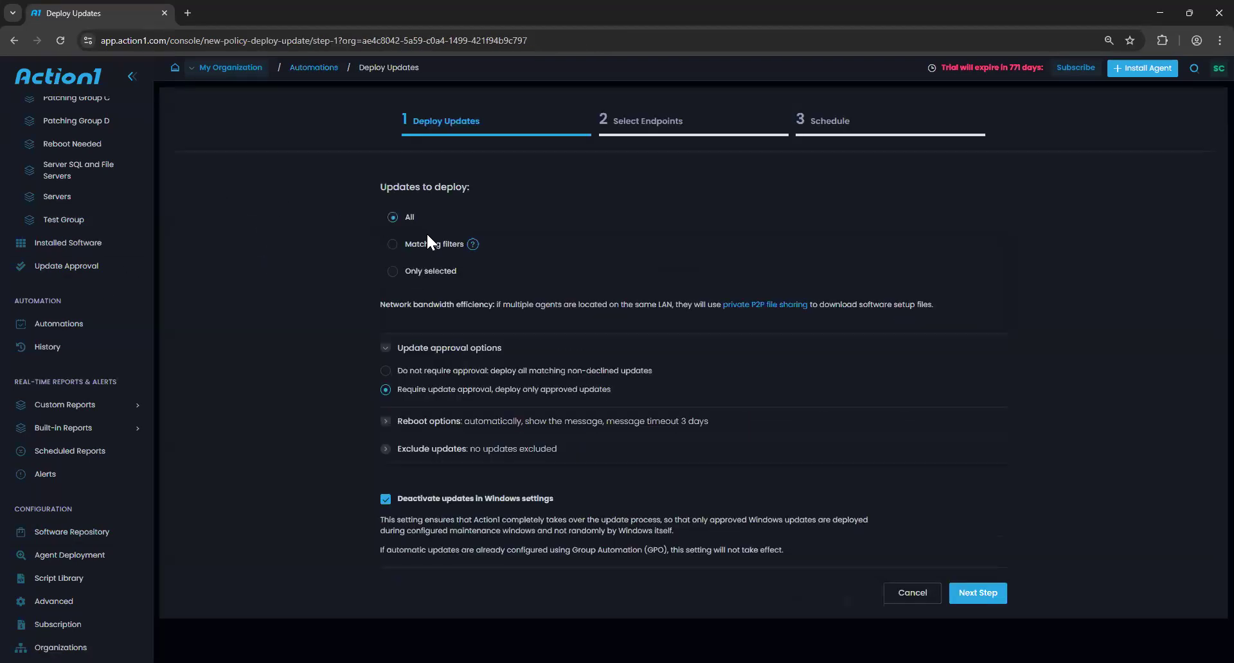
{"action": "left_click", "coordinate": [432, 248]}
{"action": "left_click", "coordinate": [432, 309]}
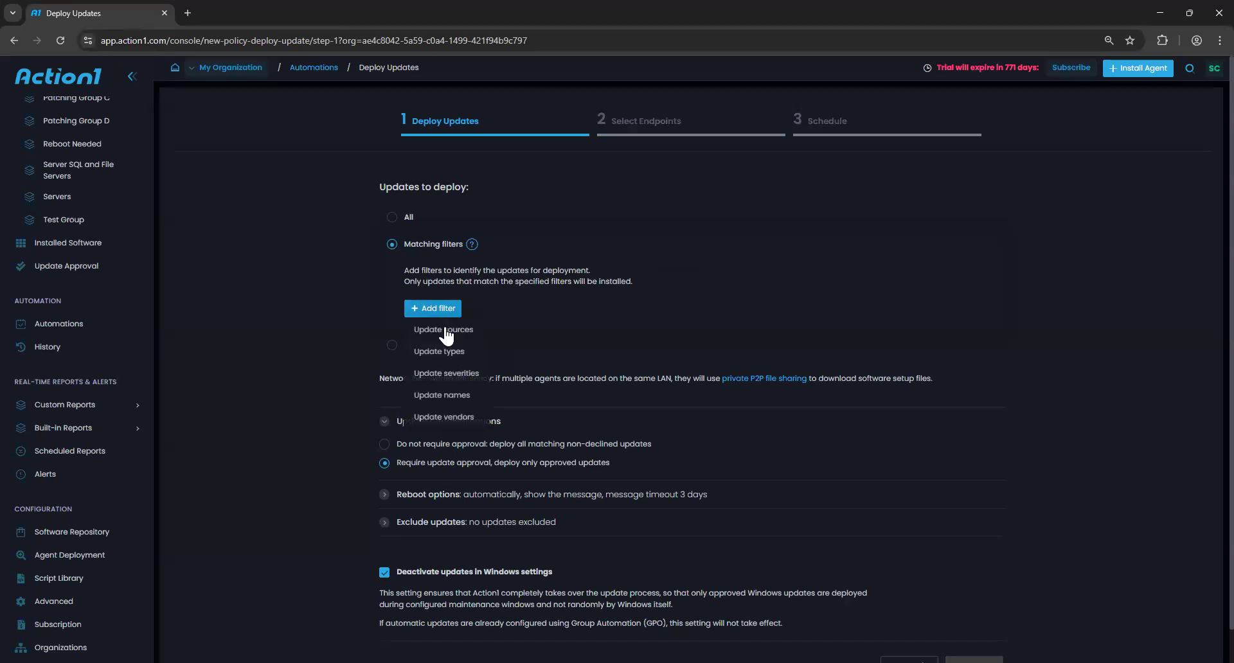
{"action": "left_click", "coordinate": [513, 325]}
{"action": "left_click", "coordinate": [612, 295]}
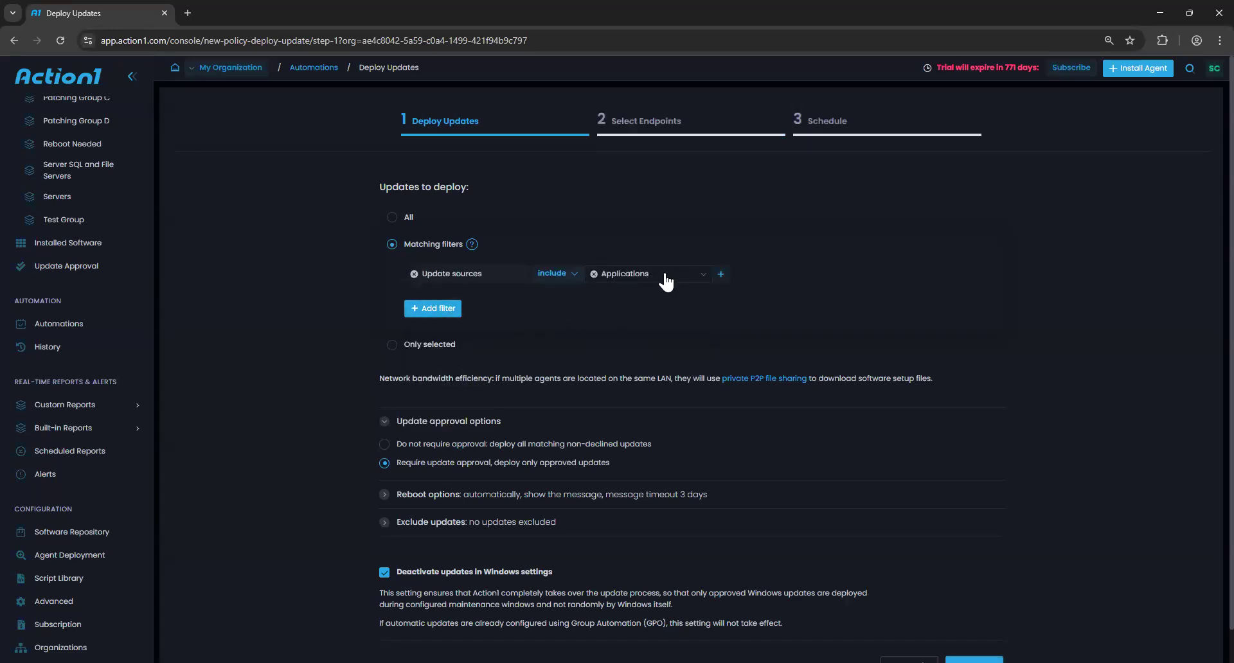
Replace the Update sources filter with an Update names filter that includes *Google* and *Firefox*
{"action": "left_click", "coordinate": [414, 274]}
{"action": "left_click", "coordinate": [433, 309]}
{"action": "left_click", "coordinate": [443, 395]}
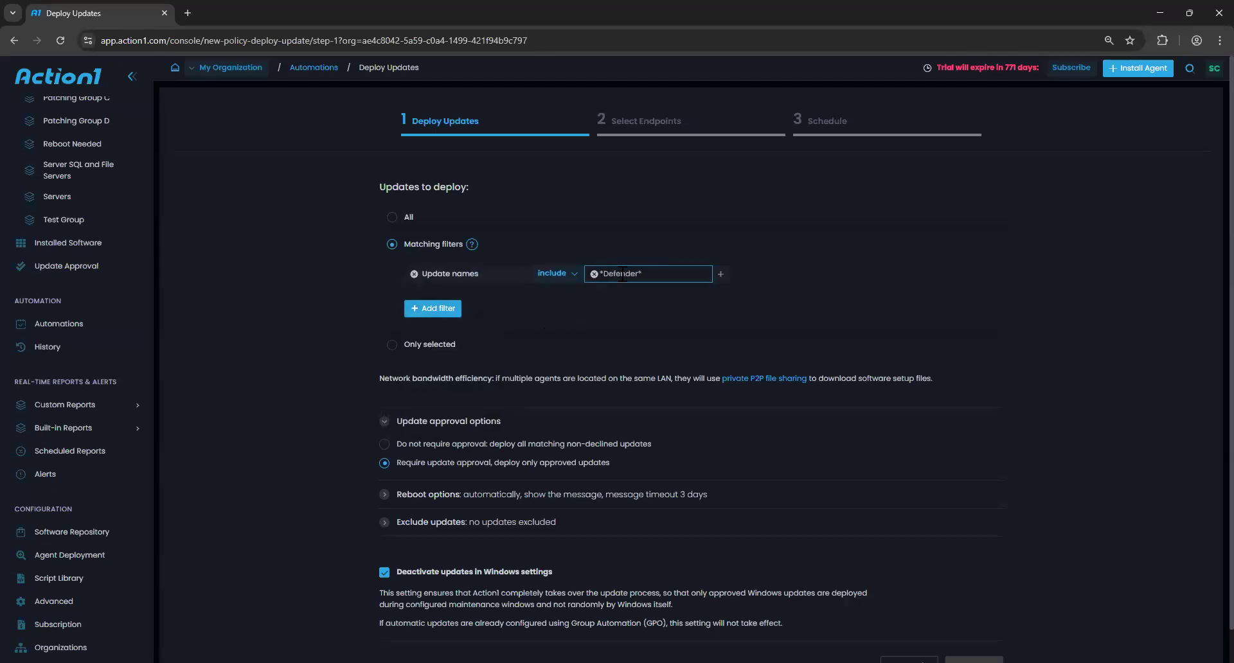
{"action": "type", "text": "*"}
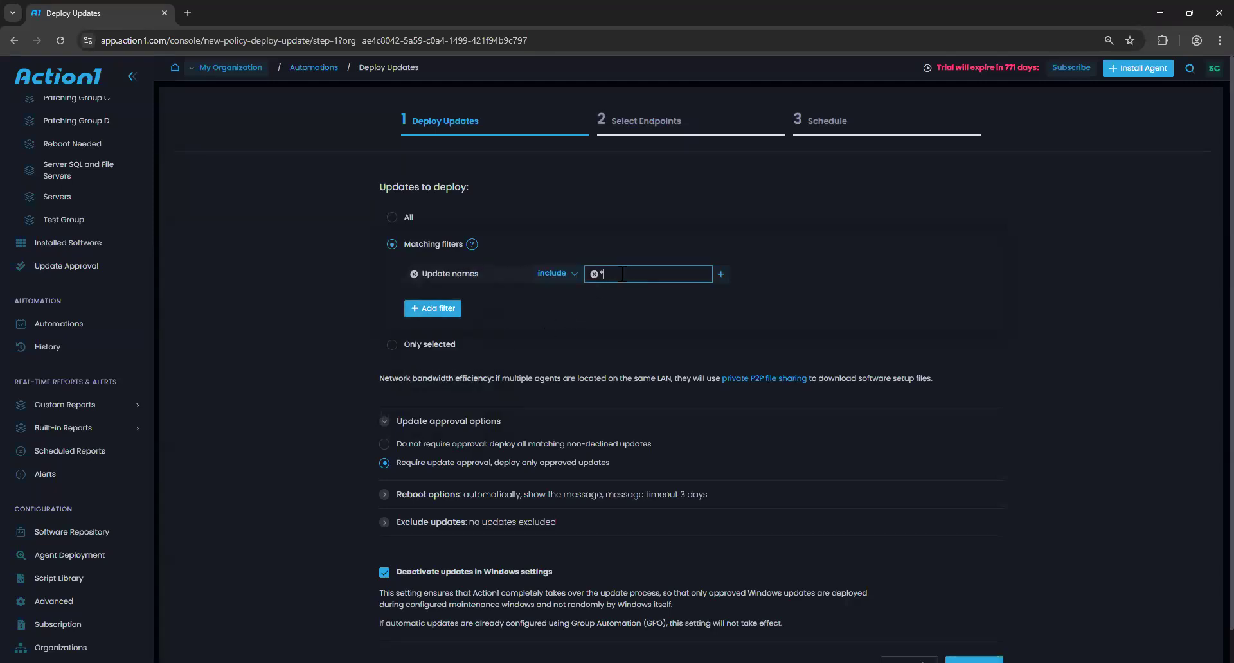
{"action": "type", "text": "Google*"}
{"action": "left_click", "coordinate": [720, 273]}
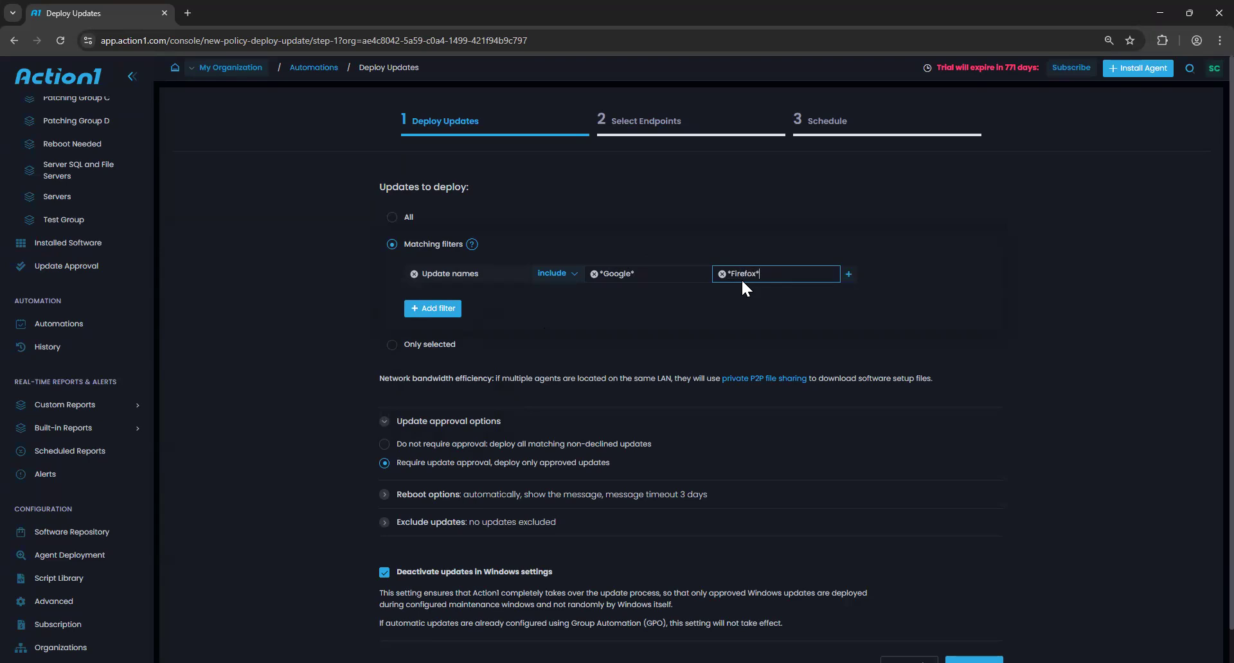
Replace the Update names filter with an Update sources filter that includes Applications
{"action": "left_click", "coordinate": [414, 274]}
{"action": "left_click", "coordinate": [433, 309]}
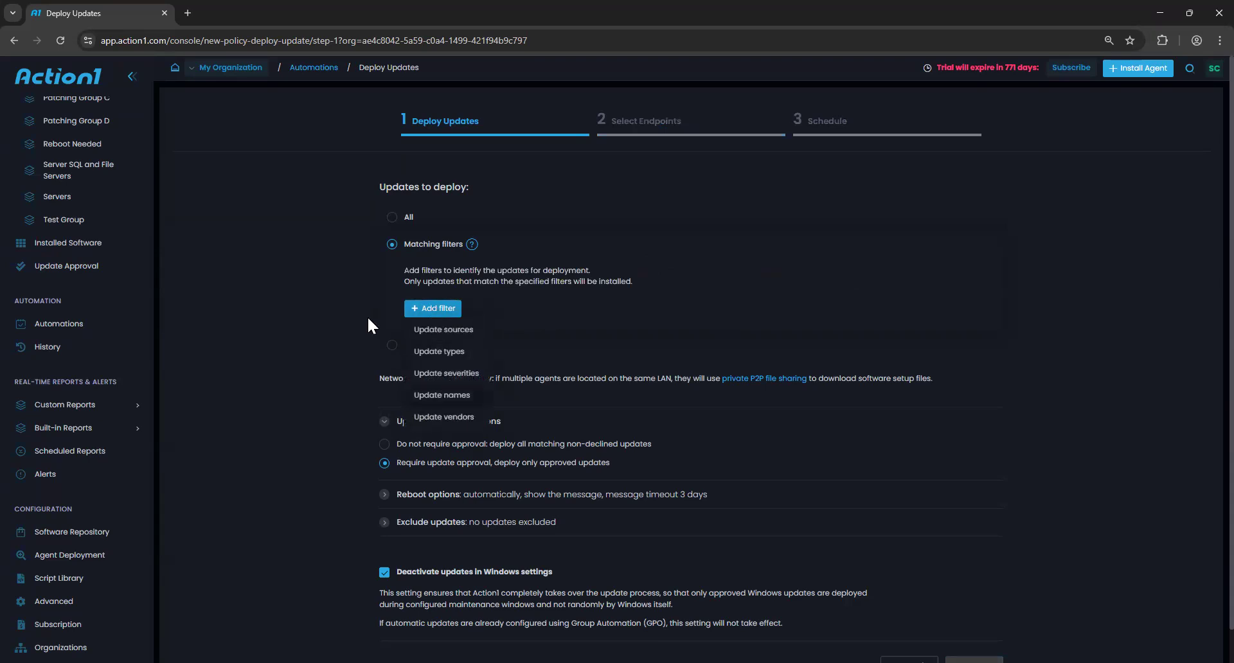
{"action": "left_click", "coordinate": [446, 329]}
{"action": "left_click", "coordinate": [610, 293]}
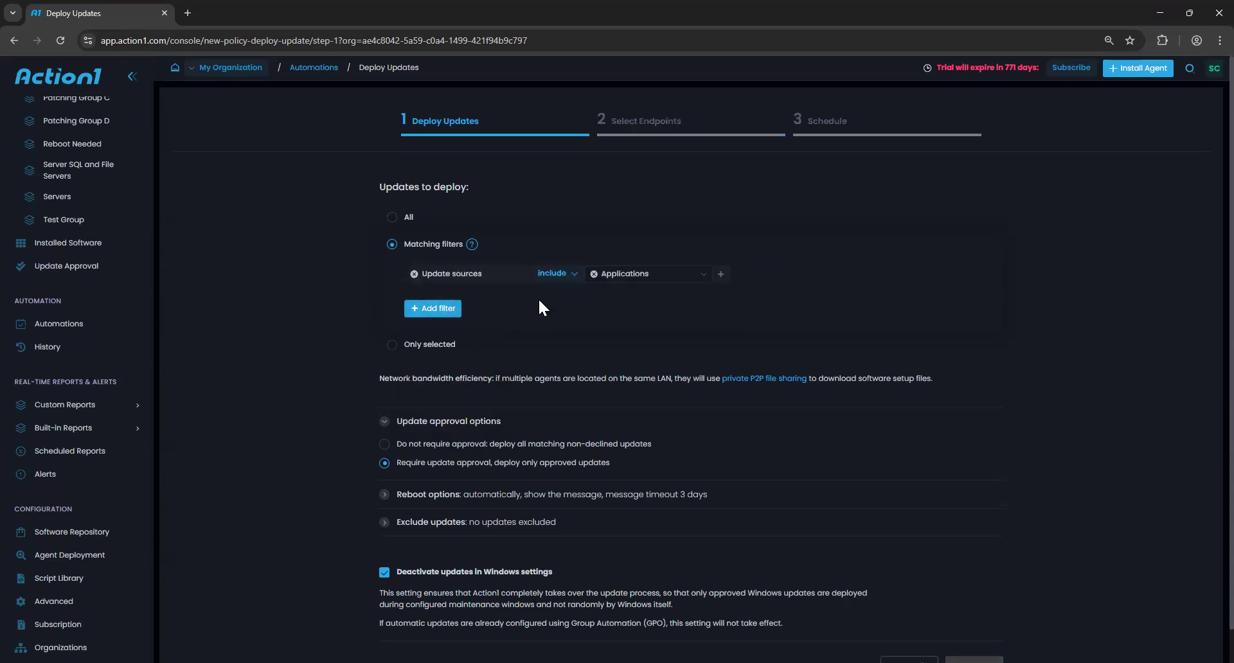
Expand the reboot options and review them along with the network bandwidth efficiency note
{"action": "scroll", "coordinate": [314, 298], "scroll_direction": "down", "scroll_amount": 1}
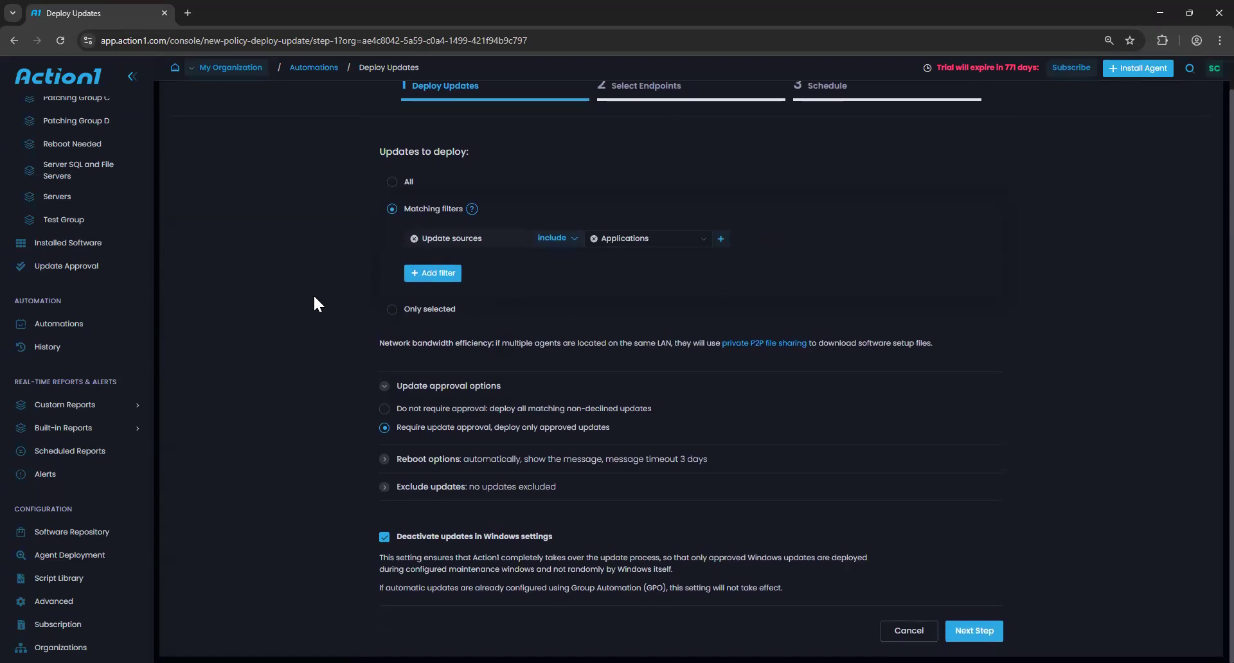
{"action": "left_click", "coordinate": [384, 459]}
{"action": "left_click_drag", "start_coordinate": [378, 340], "coordinate": [911, 333]}
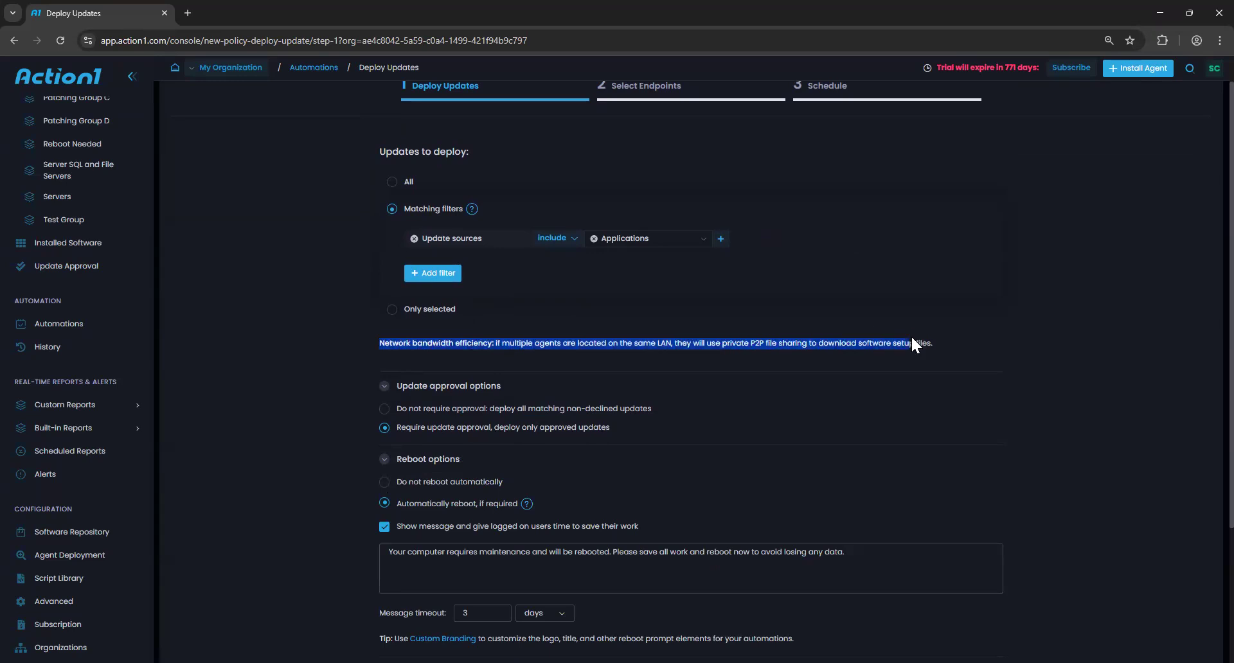
{"action": "left_click", "coordinate": [912, 335]}
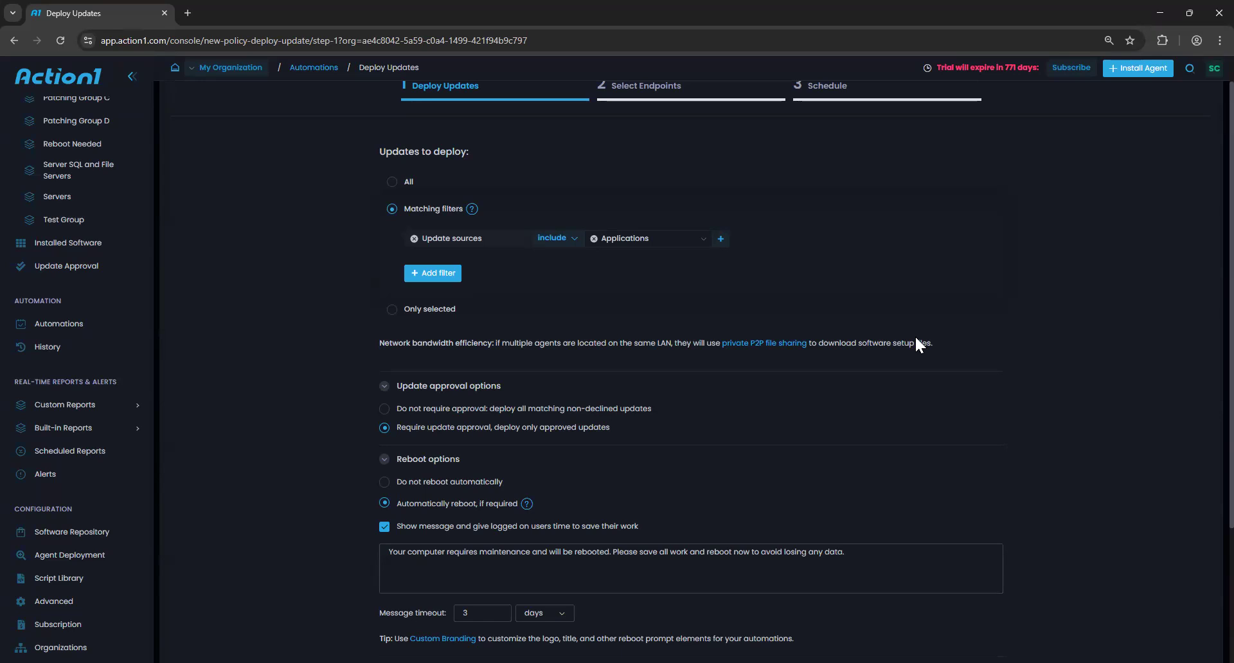
{"action": "scroll", "coordinate": [343, 359], "scroll_direction": "down", "scroll_amount": 2}
{"action": "scroll", "coordinate": [341, 350], "scroll_direction": "down", "scroll_amount": 1}
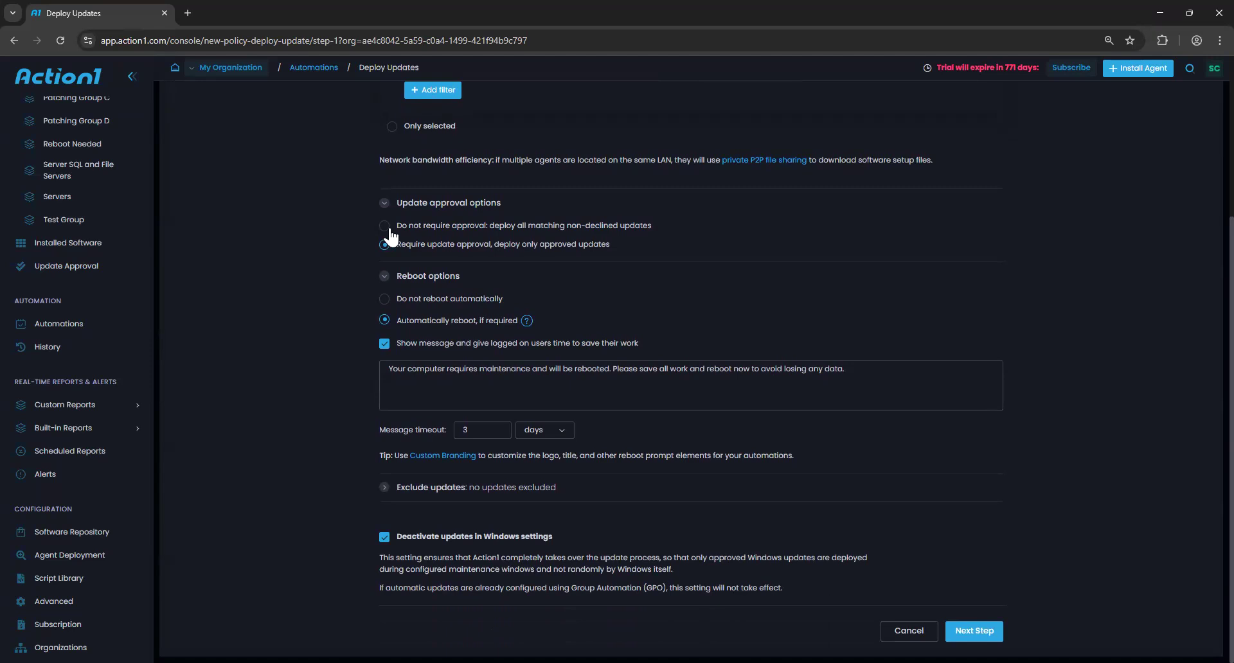
Set the update approval to not required, trying a release delay of 0 days and setting it to 5 days
{"action": "left_click", "coordinate": [389, 227]}
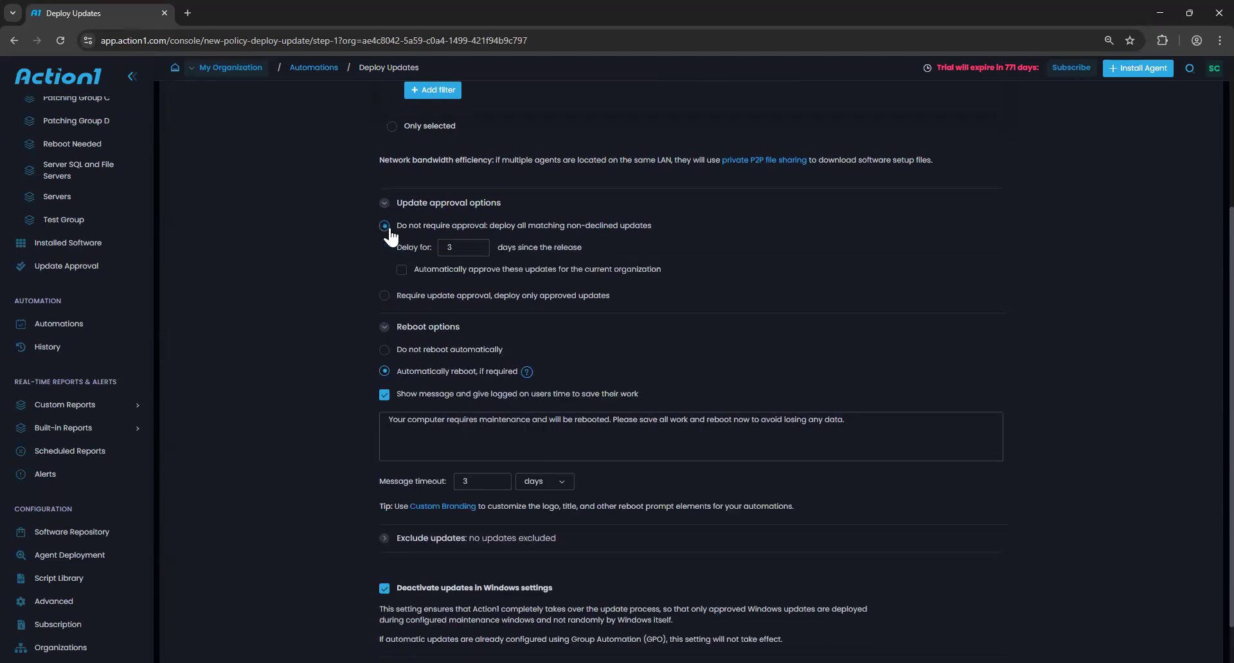
{"action": "left_click_drag", "start_coordinate": [396, 227], "coordinate": [662, 230]}
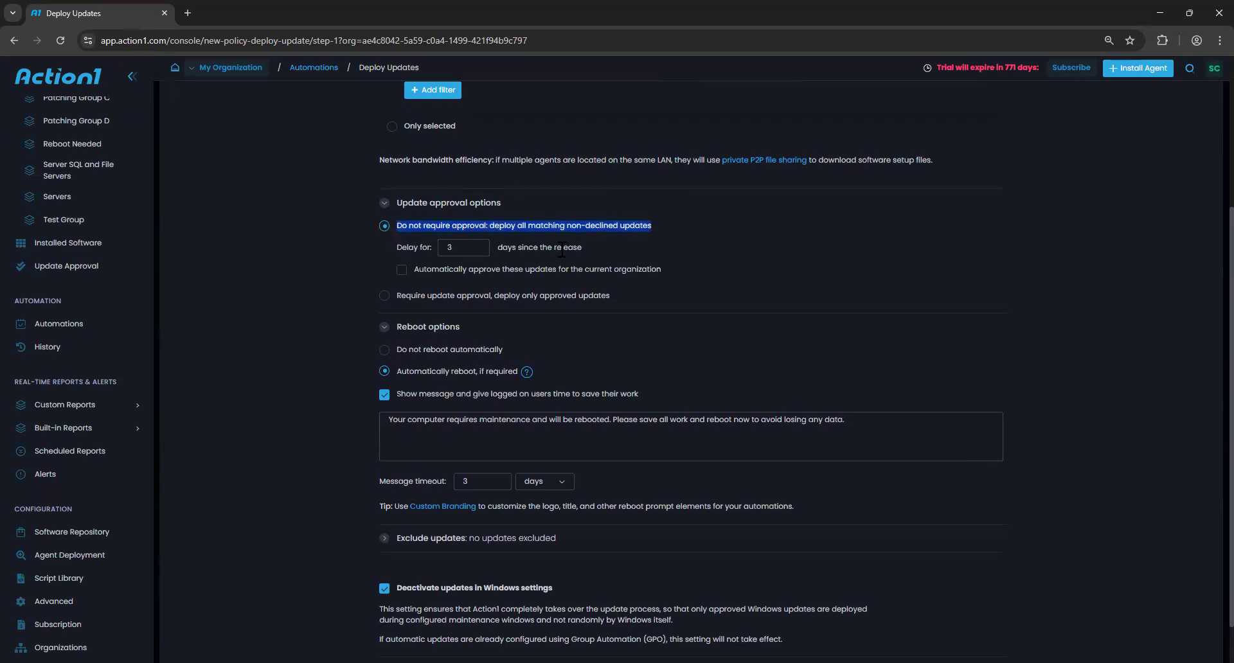
{"action": "key", "text": "Tab"}
{"action": "type", "text": "0"}
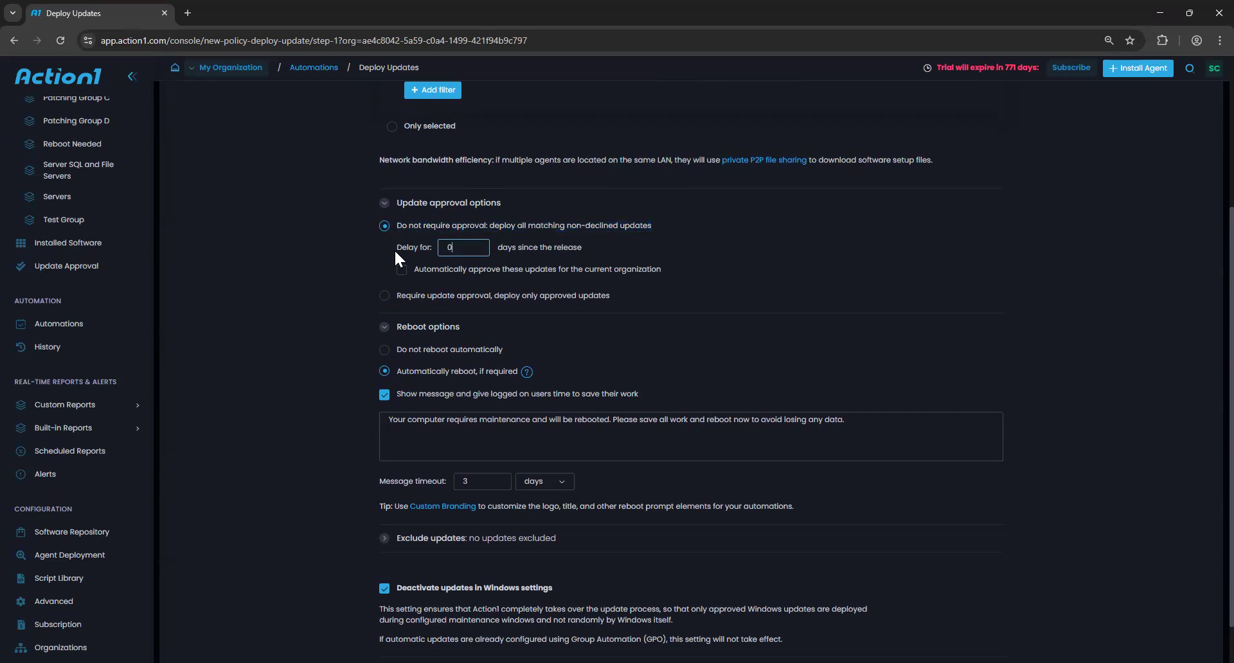
{"action": "left_click_drag", "start_coordinate": [461, 246], "coordinate": [426, 248]}
{"action": "type", "text": "5"}
Set the update approval option to require approval and deploy only approved updates
{"action": "left_click", "coordinate": [453, 295]}
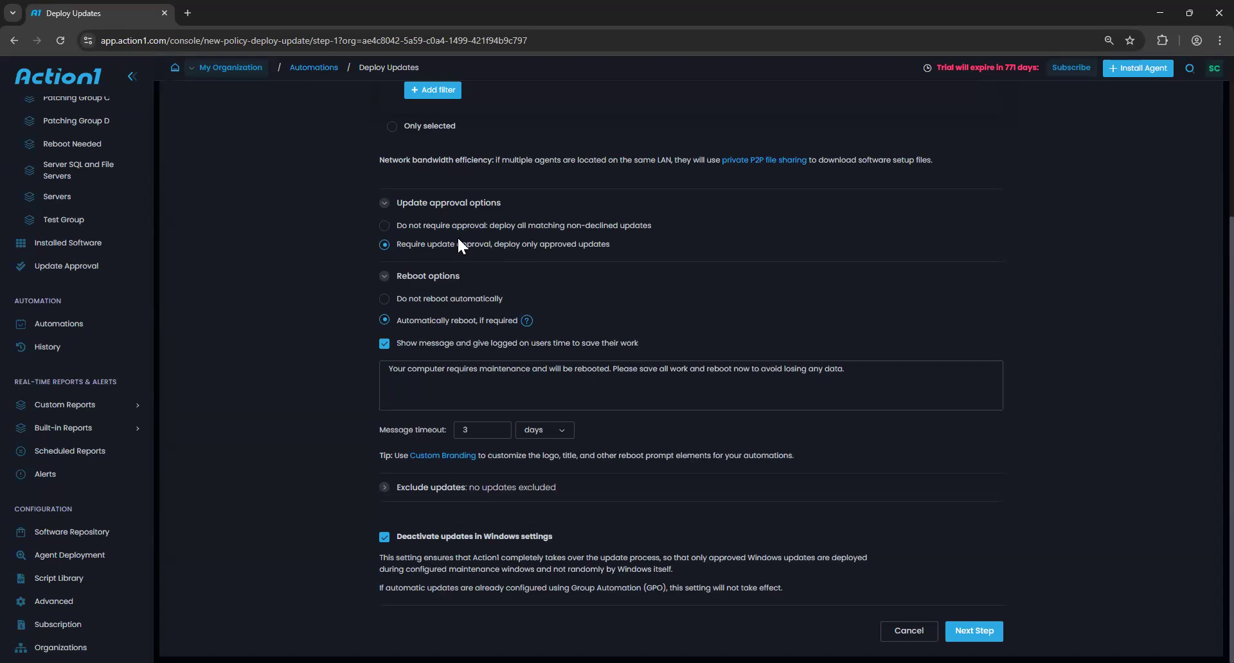
{"action": "left_click_drag", "start_coordinate": [393, 245], "coordinate": [619, 243]}
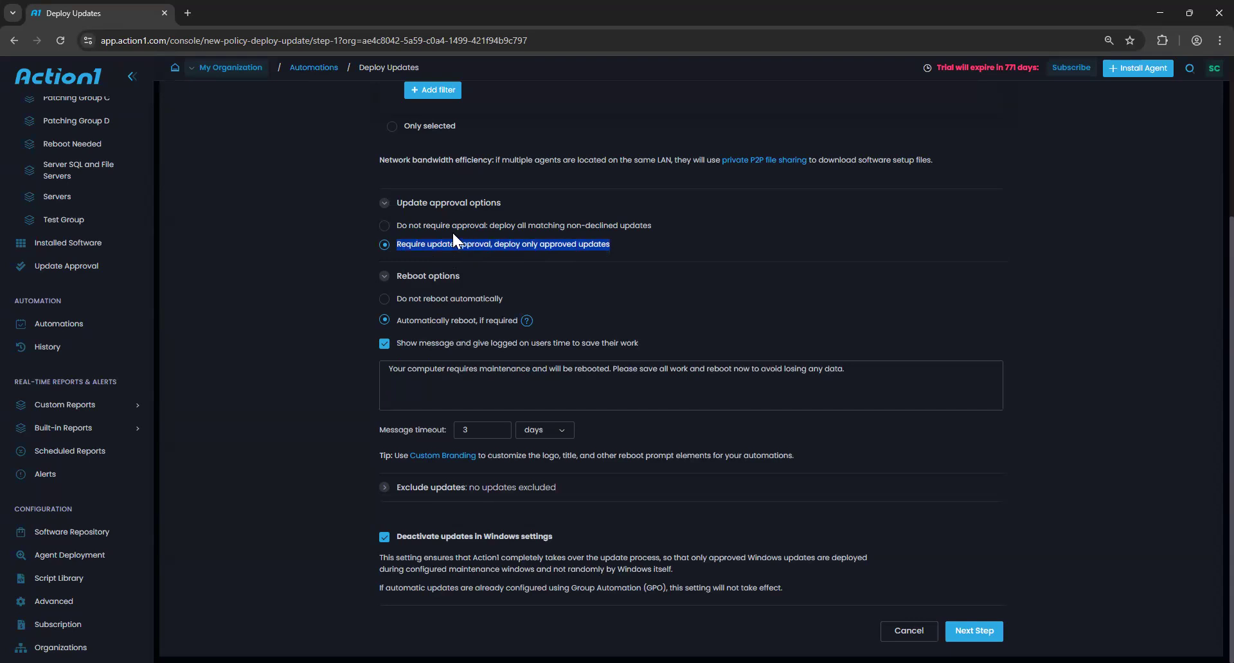
{"action": "left_click", "coordinate": [230, 277]}
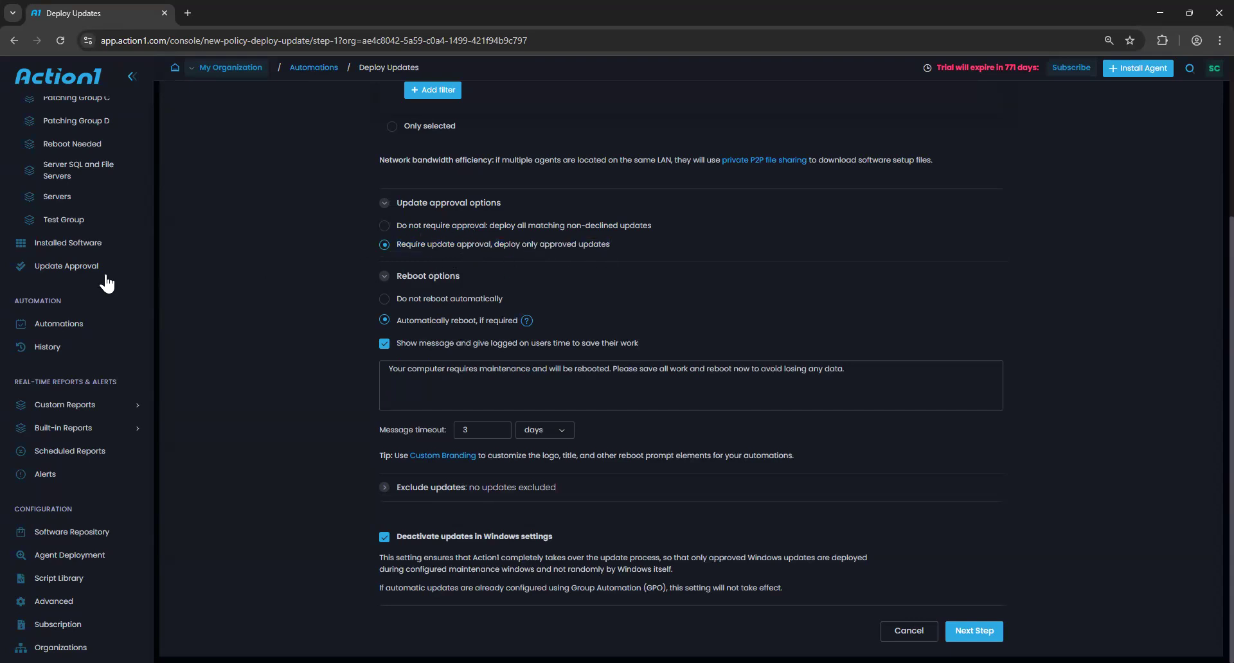
Open the update approval list and select the 1Password, 7-Zip and Adobe Acrobat Pro updates
{"action": "left_click", "coordinate": [88, 270]}
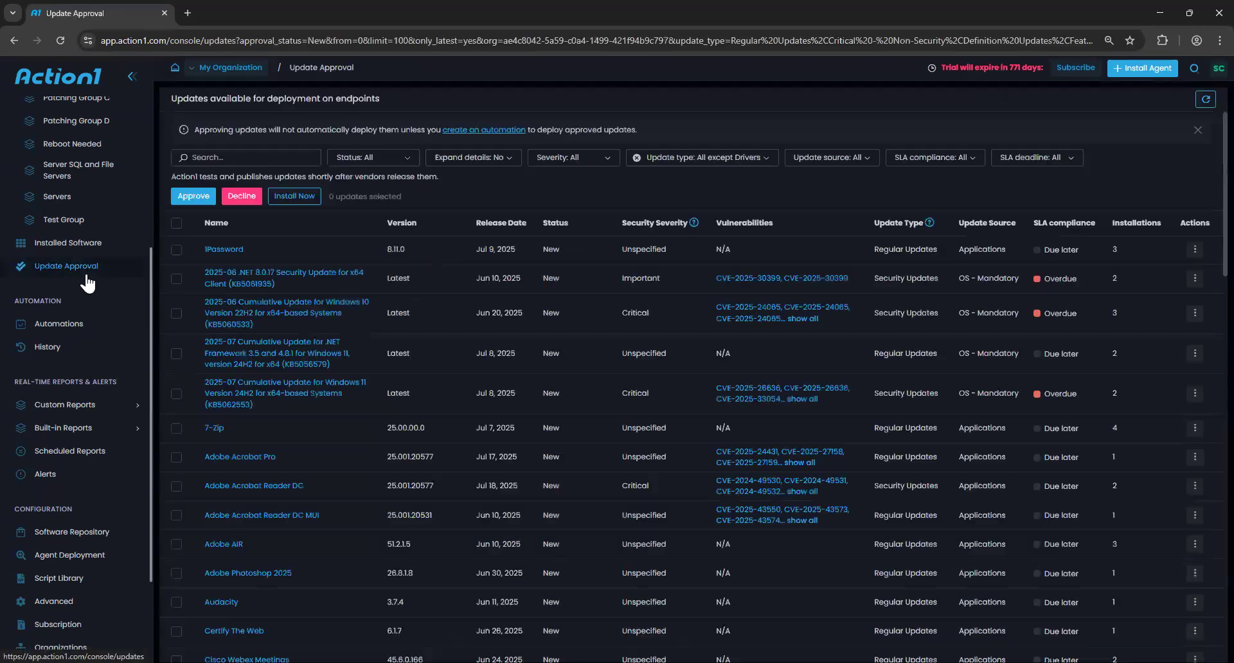
{"action": "left_click", "coordinate": [176, 249]}
{"action": "left_click", "coordinate": [176, 428]}
{"action": "left_click", "coordinate": [176, 457]}
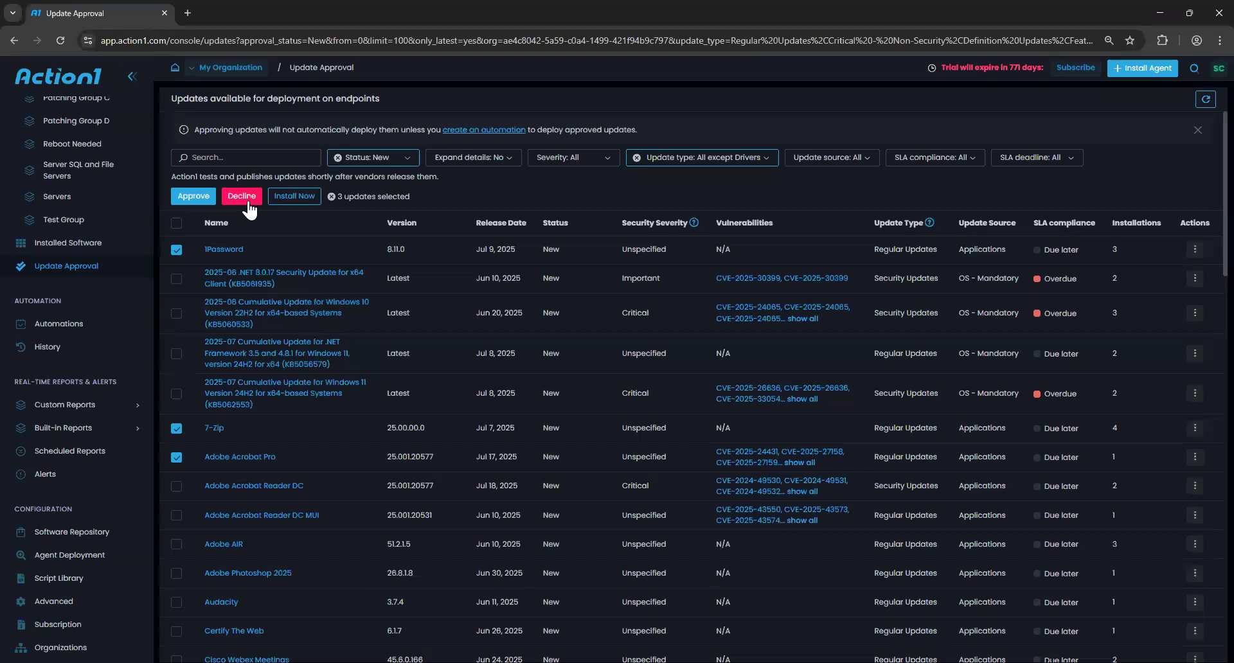
Go back to the automations list and start a new Deploy Updates automation
{"action": "left_click", "coordinate": [86, 335]}
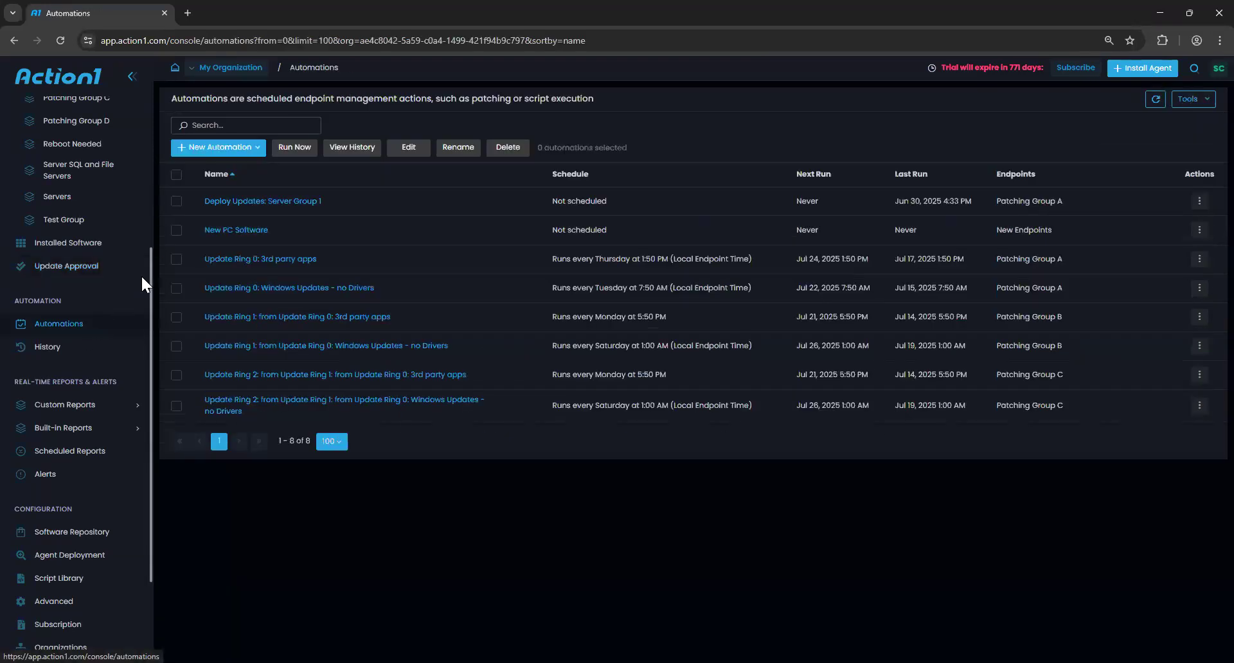
{"action": "left_click", "coordinate": [219, 154]}
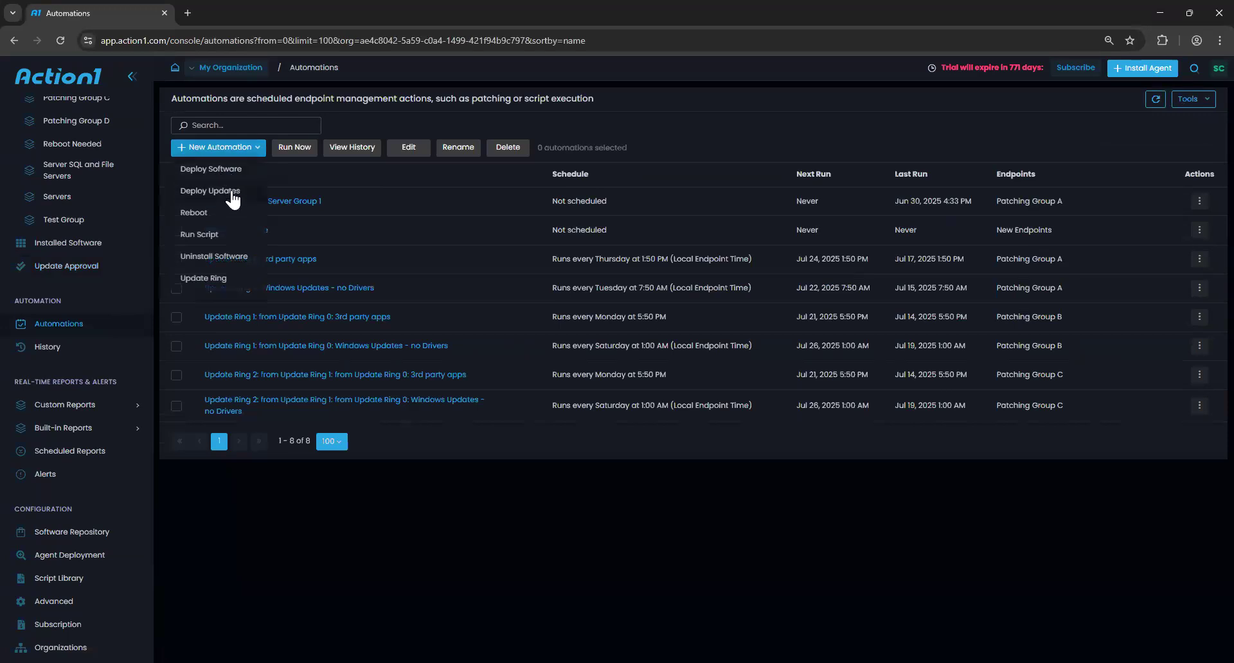
{"action": "left_click", "coordinate": [221, 191]}
Expand the reboot options, try Do not reboot automatically, and choose to reboot automatically if required
{"action": "left_click", "coordinate": [386, 422]}
{"action": "scroll", "coordinate": [311, 376], "scroll_direction": "down", "scroll_amount": 2}
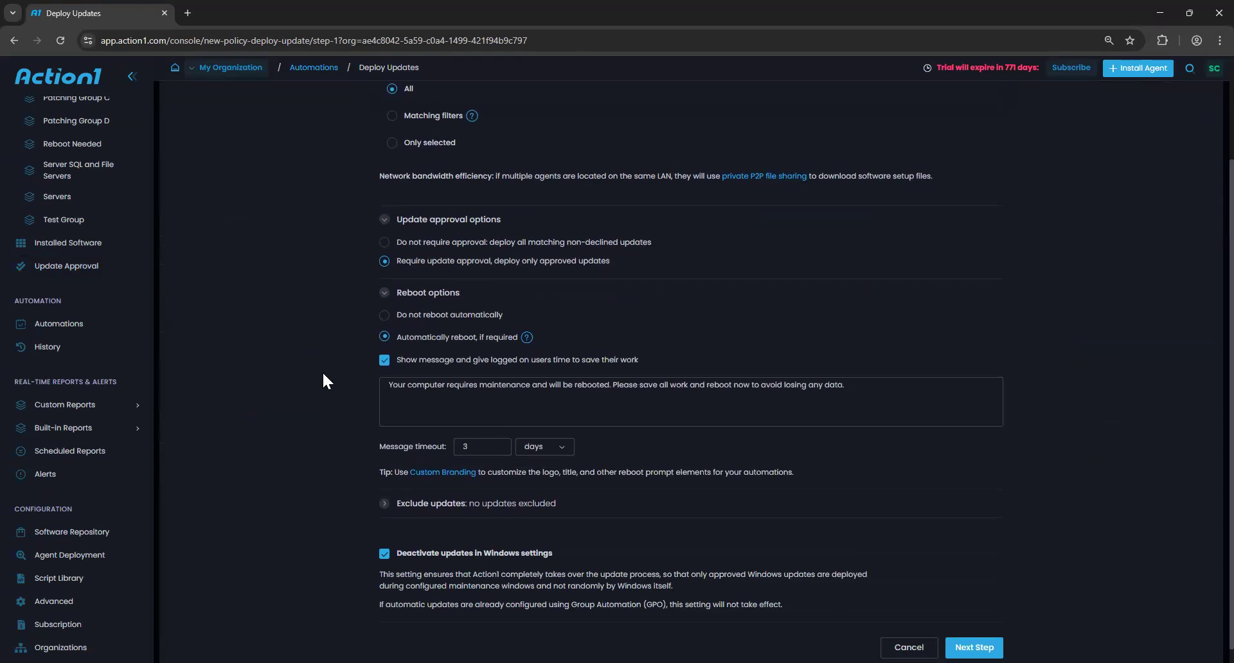
{"action": "left_click", "coordinate": [418, 316]}
{"action": "left_click_drag", "start_coordinate": [392, 433], "coordinate": [574, 441]}
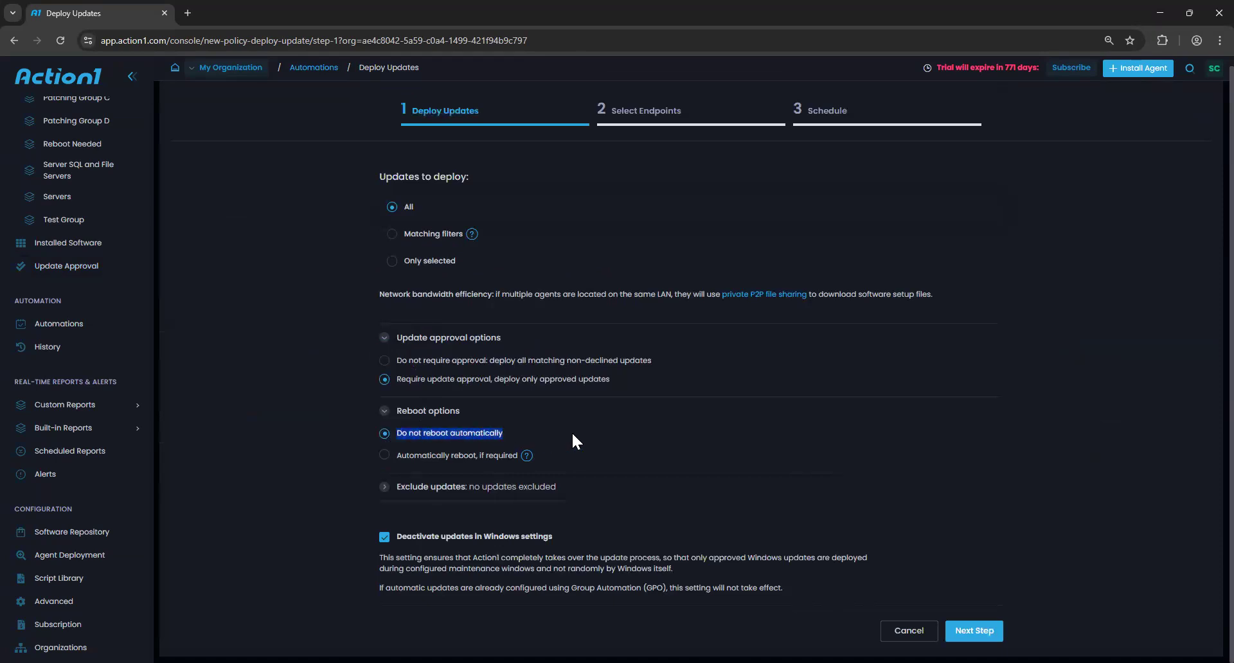
{"action": "left_click", "coordinate": [425, 457]}
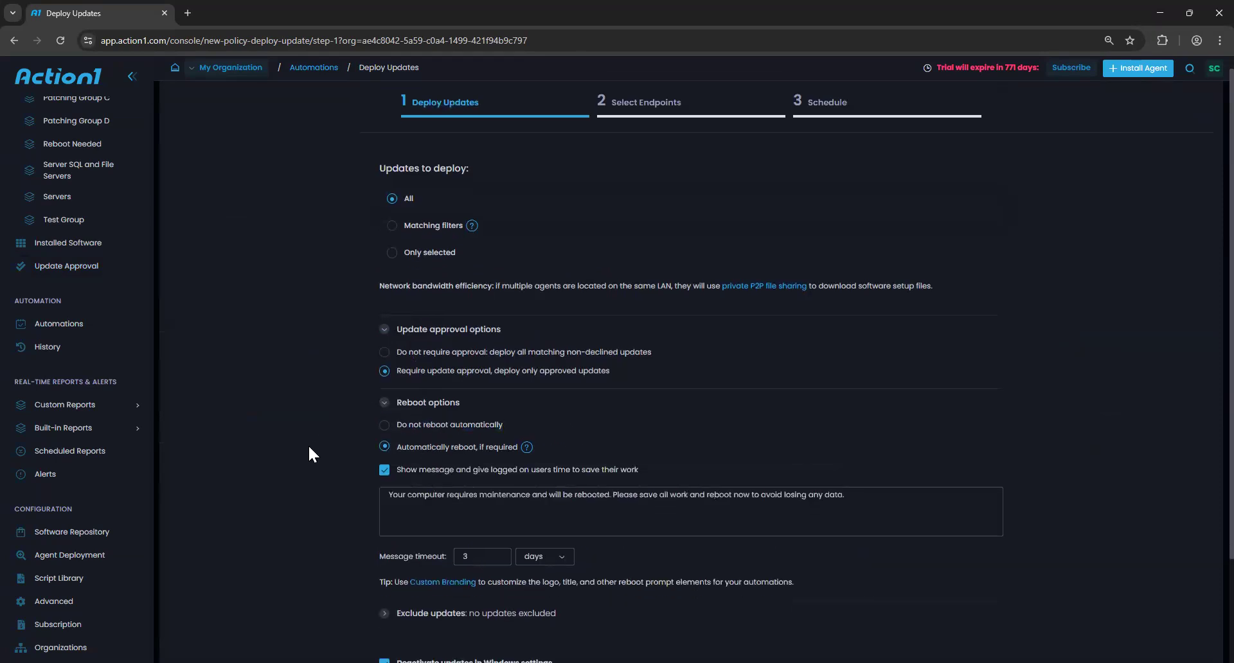
Review the reboot message text and its timeout, and expand the Exclude updates section
{"action": "scroll", "coordinate": [307, 444], "scroll_direction": "down", "scroll_amount": 2}
{"action": "left_click_drag", "start_coordinate": [854, 369], "coordinate": [386, 369]}
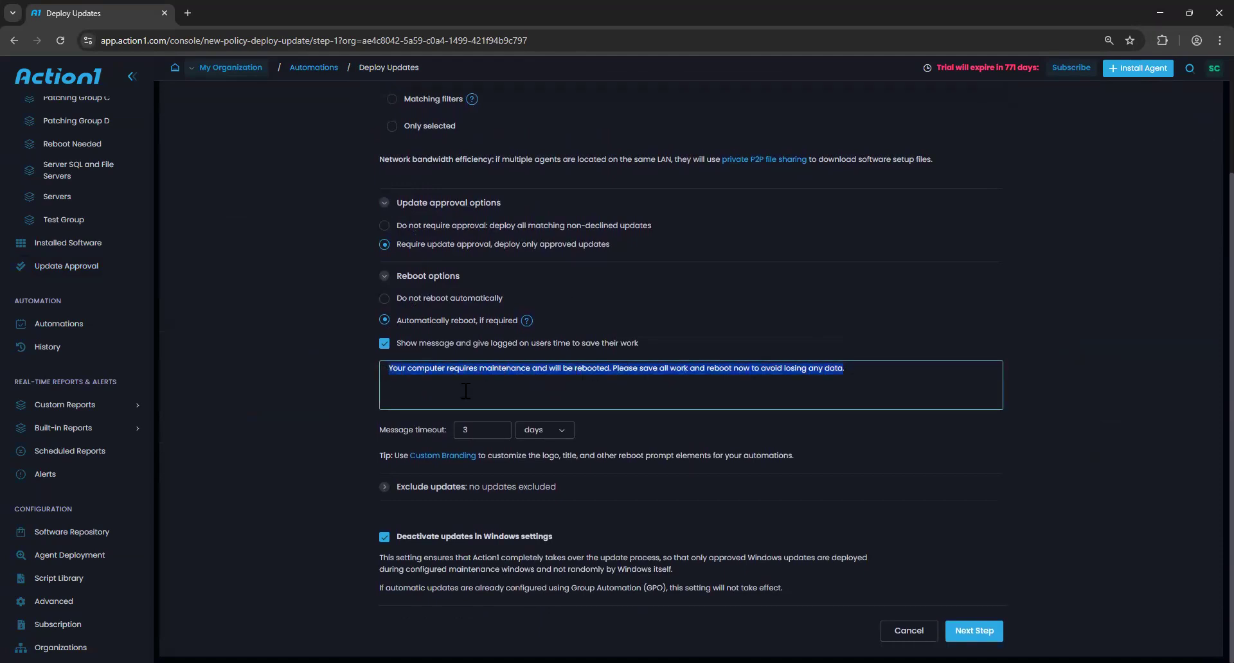
{"action": "left_click", "coordinate": [478, 429]}
{"action": "key", "text": "Tab"}
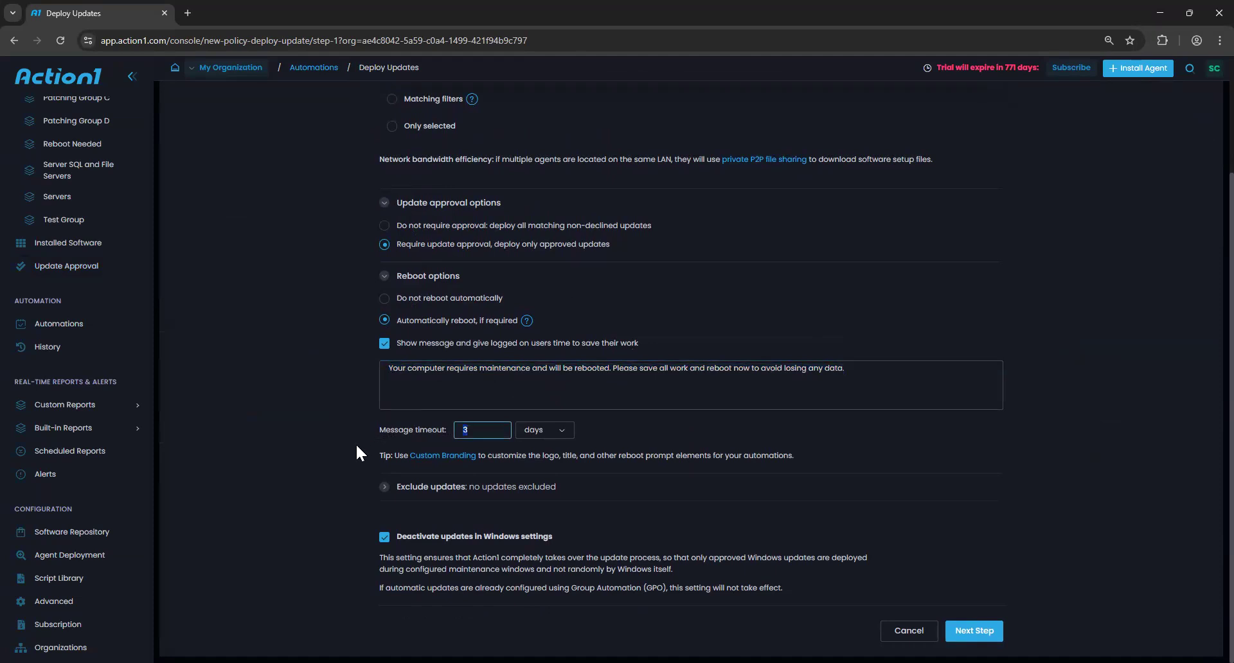
{"action": "left_click", "coordinate": [384, 488]}
{"action": "scroll", "coordinate": [368, 460], "scroll_direction": "down", "scroll_amount": 1}
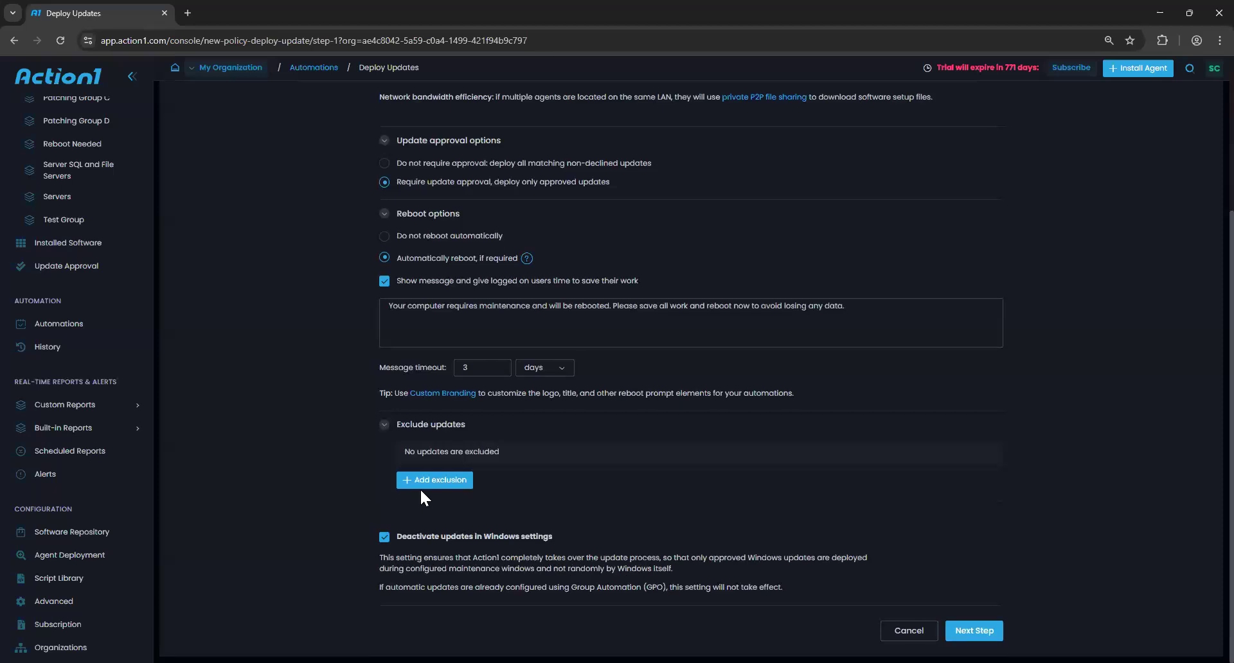
Limit the updates to deploy to those matching an Update sources filter that includes Applications
{"action": "scroll", "coordinate": [445, 371], "scroll_direction": "up", "scroll_amount": 5}
{"action": "left_click", "coordinate": [421, 230]}
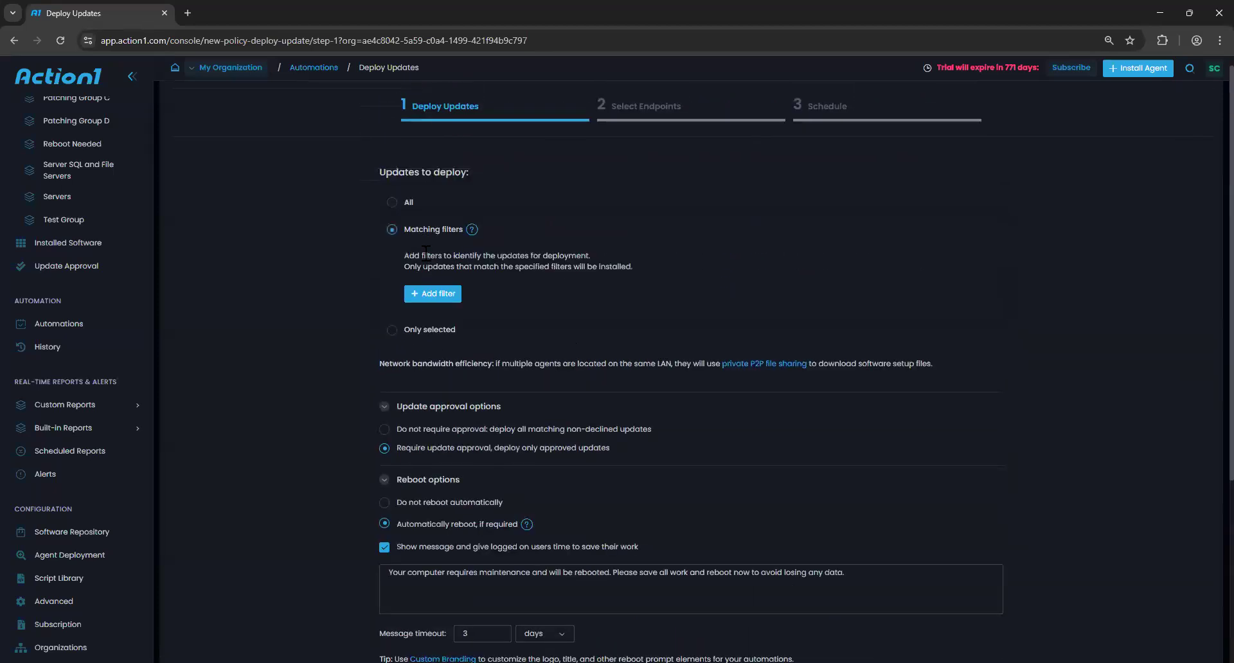
{"action": "left_click", "coordinate": [436, 302]}
{"action": "left_click", "coordinate": [450, 312]}
{"action": "left_click", "coordinate": [637, 281]}
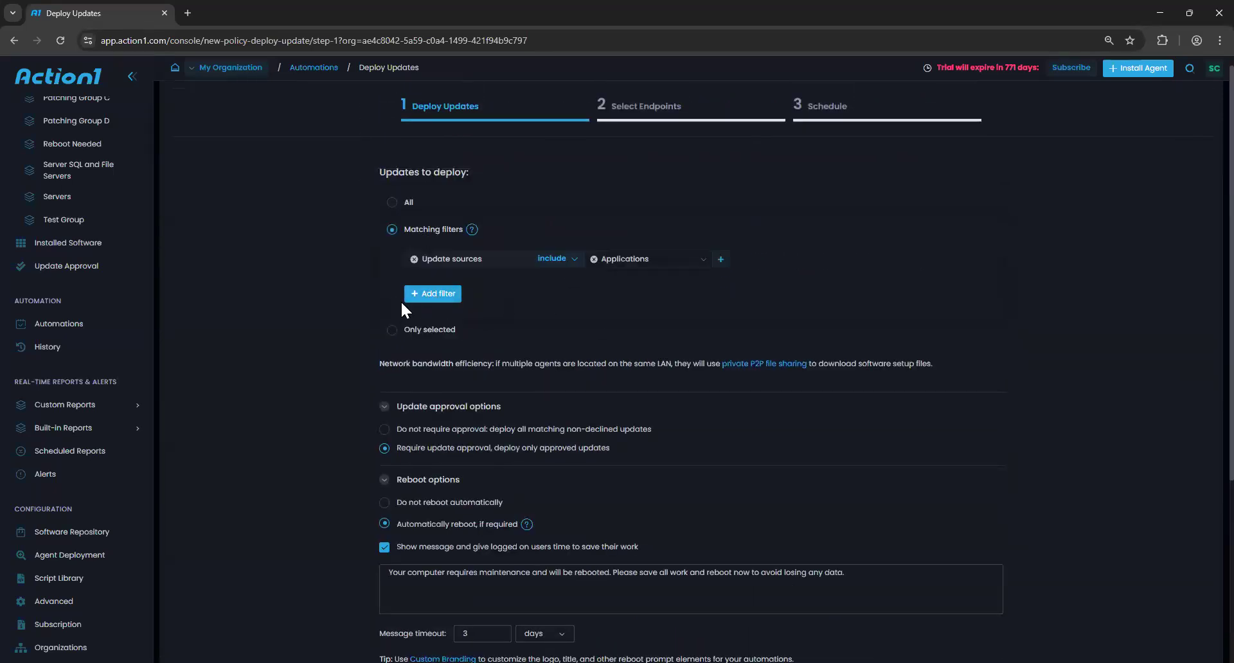
Add the 1Password (8.11.0) update as an exclusion
{"action": "scroll", "coordinate": [411, 514], "scroll_direction": "down", "scroll_amount": 4}
{"action": "left_click", "coordinate": [432, 491]}
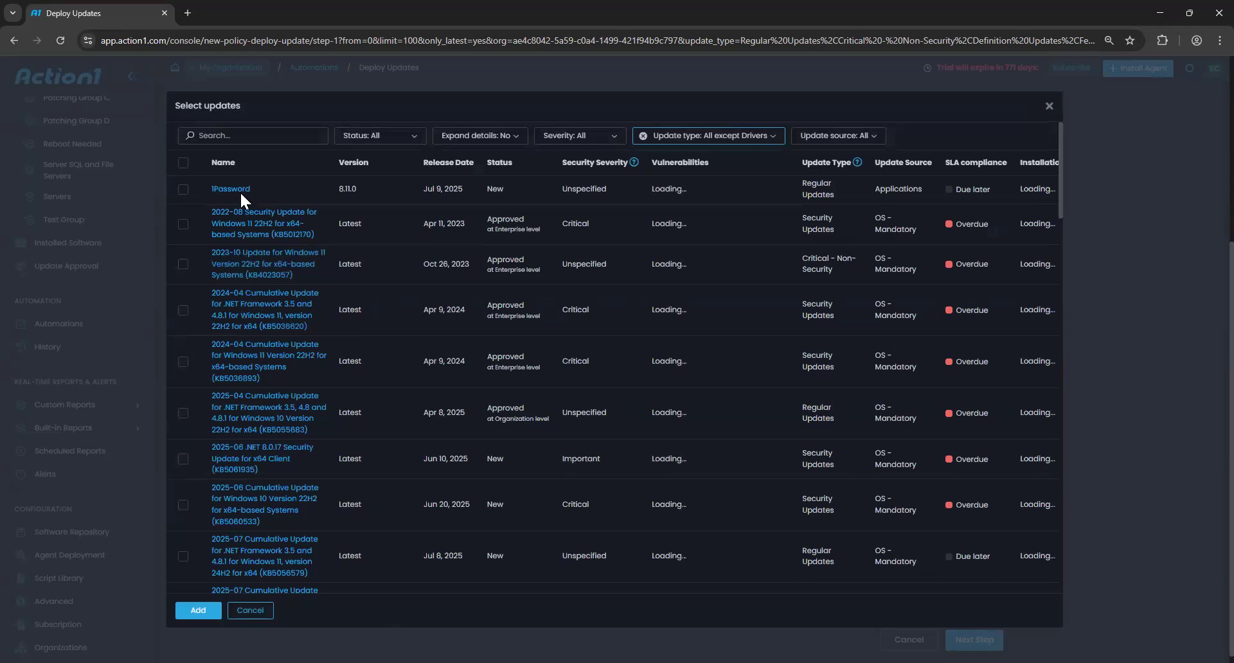
{"action": "left_click", "coordinate": [243, 196]}
{"action": "left_click", "coordinate": [198, 610]}
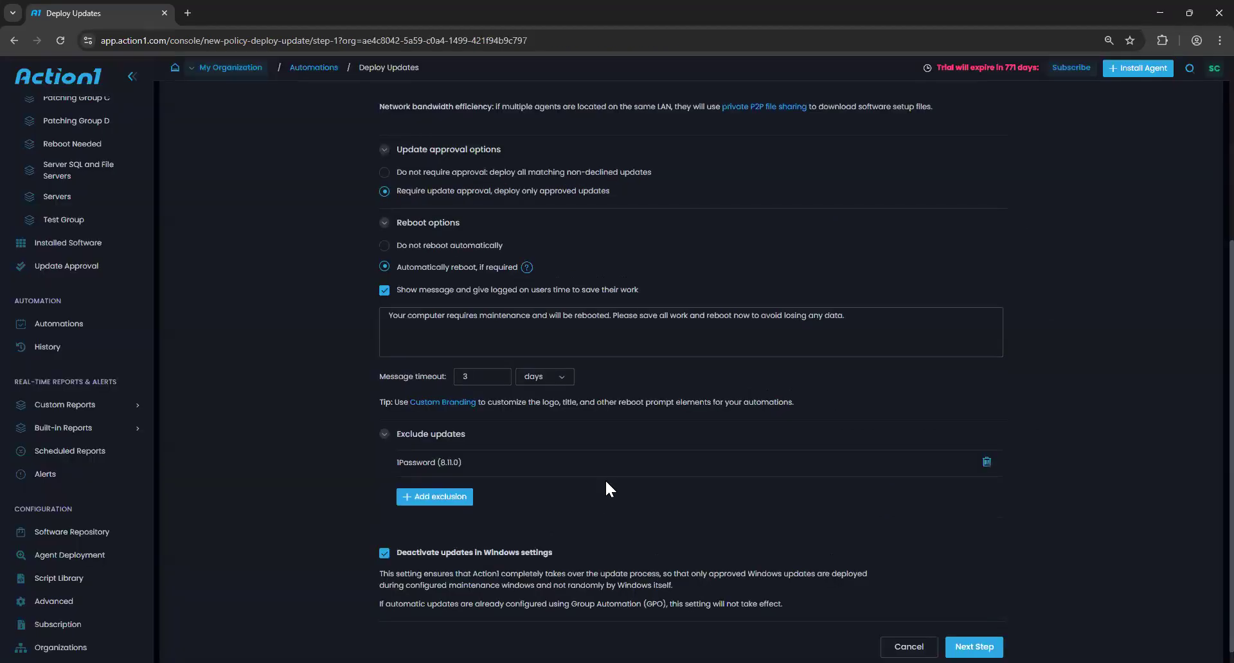
Review the Deactivate updates in Windows settings option and proceed to the endpoint selection
{"action": "scroll", "coordinate": [367, 479], "scroll_direction": "down", "scroll_amount": 1}
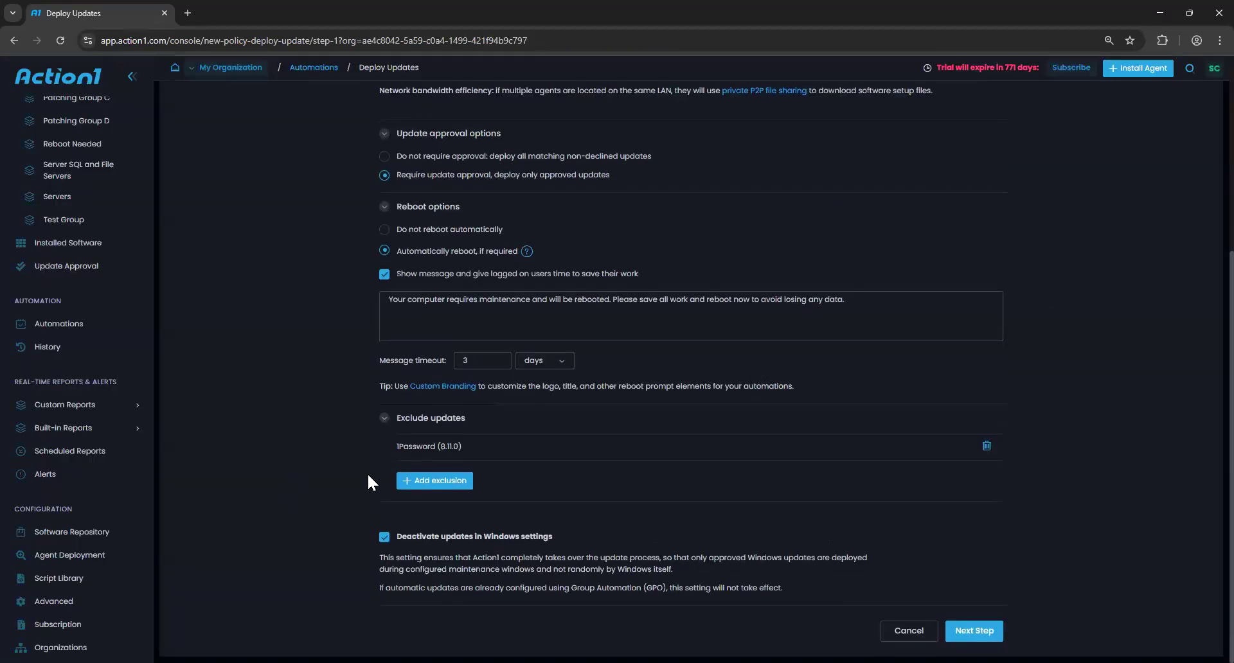
{"action": "left_click", "coordinate": [418, 543]}
{"action": "left_click", "coordinate": [974, 632]}
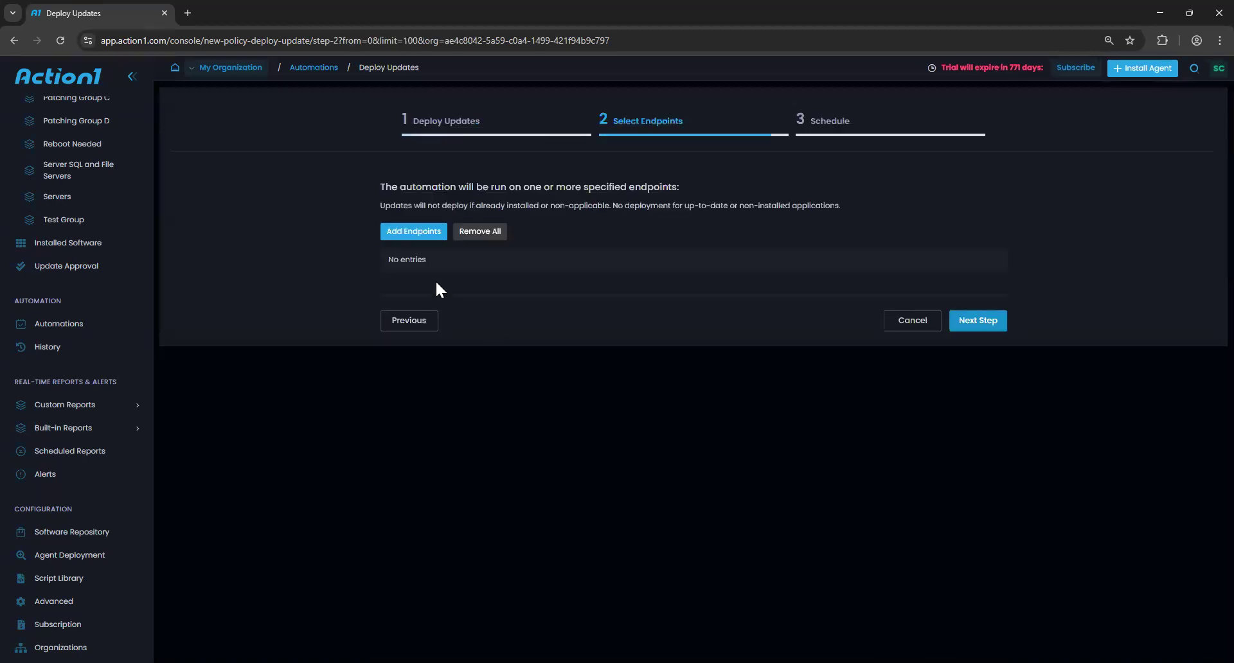
Add the entire Patching Group A endpoint group and proceed to the schedule settings
{"action": "left_click", "coordinate": [407, 230]}
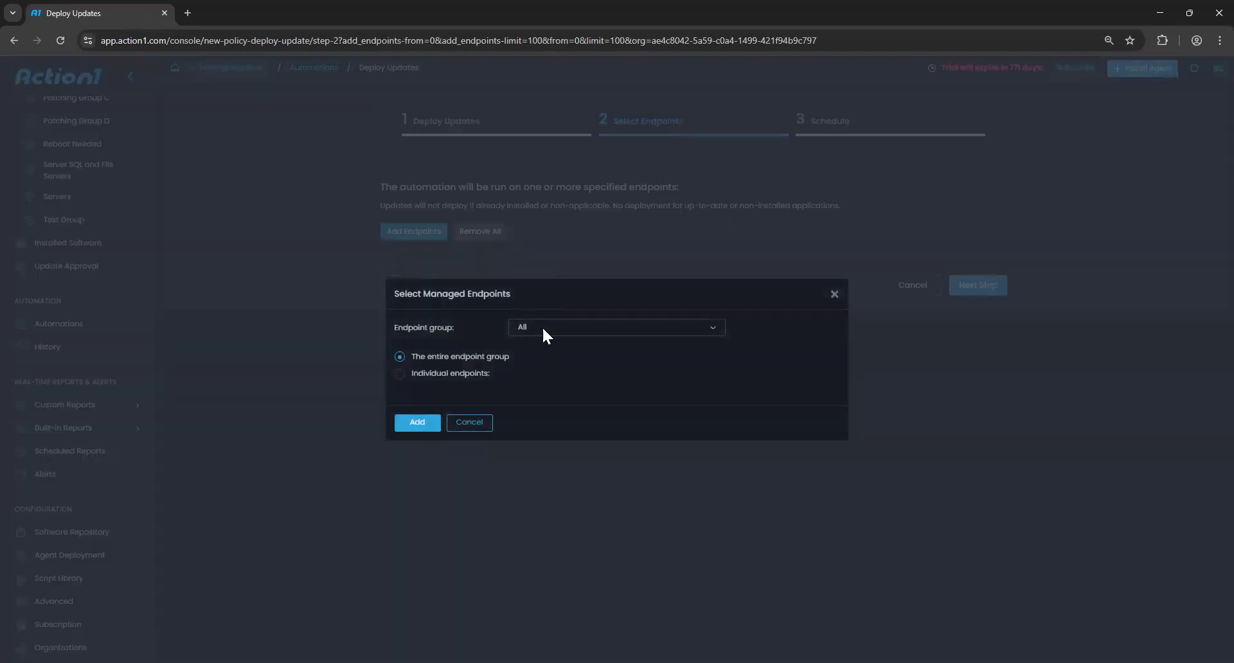
{"action": "left_click", "coordinate": [545, 331]}
{"action": "left_click", "coordinate": [559, 457]}
{"action": "left_click", "coordinate": [422, 423]}
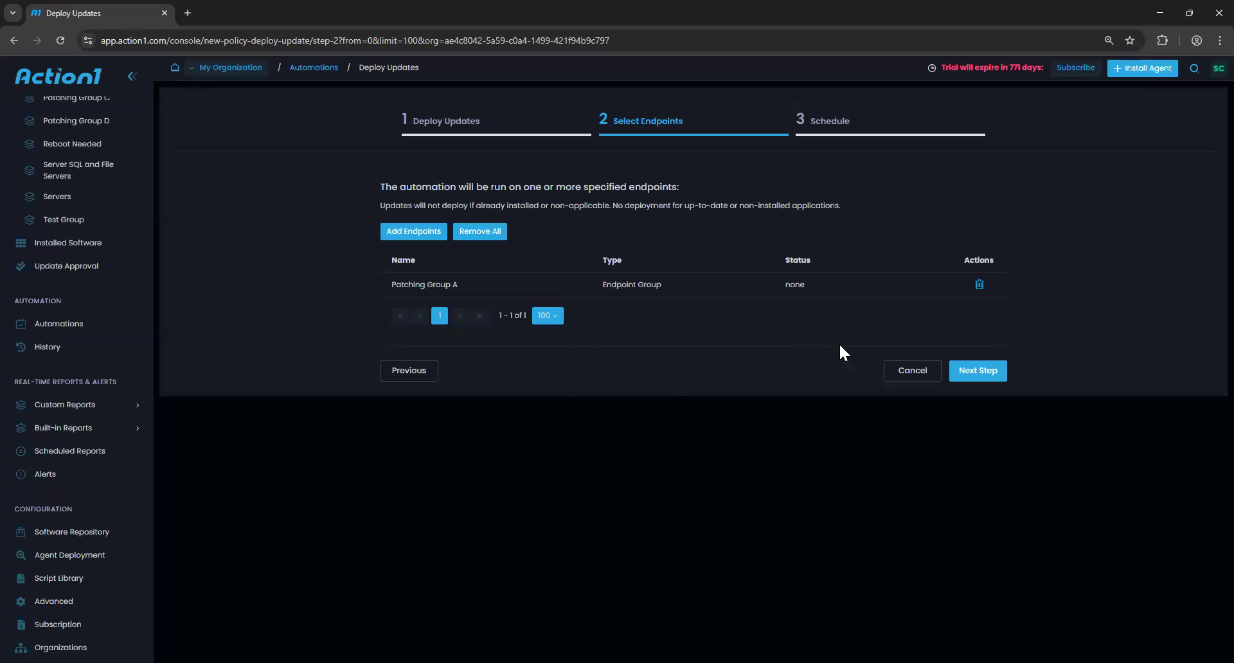
{"action": "left_click", "coordinate": [972, 372]}
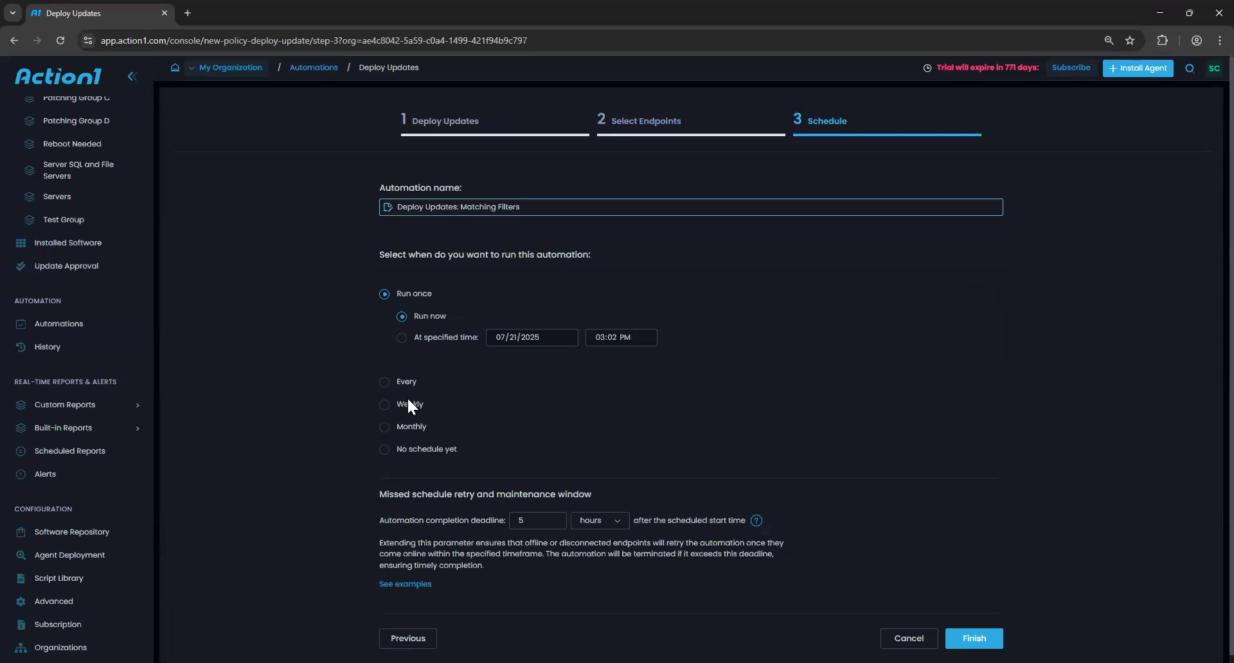
Set the automation to run weekly on Monday, Wednesday and Friday
{"action": "left_click", "coordinate": [405, 405]}
{"action": "left_click", "coordinate": [479, 339]}
{"action": "left_click", "coordinate": [566, 340]}
{"action": "left_click", "coordinate": [653, 339]}
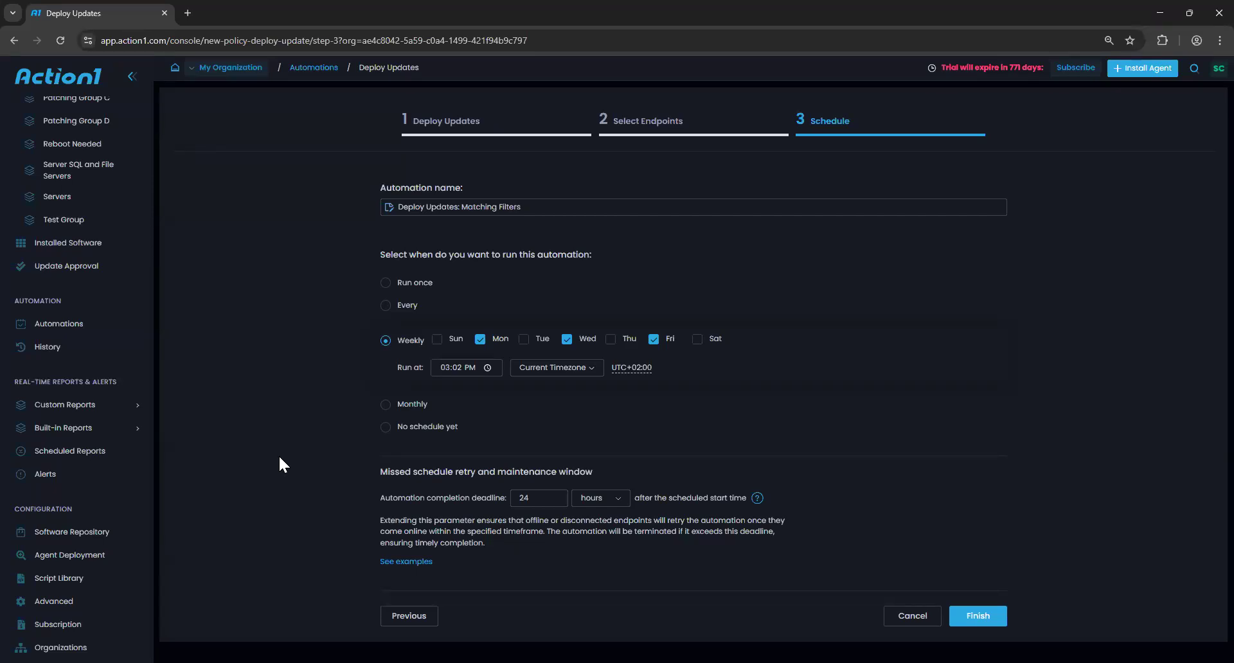
Restrict the weekly schedule to Monday only and set the run time to 03:00 PM
{"action": "left_click", "coordinate": [567, 339]}
{"action": "left_click", "coordinate": [651, 340]}
{"action": "left_click_drag", "start_coordinate": [365, 469], "coordinate": [595, 471]}
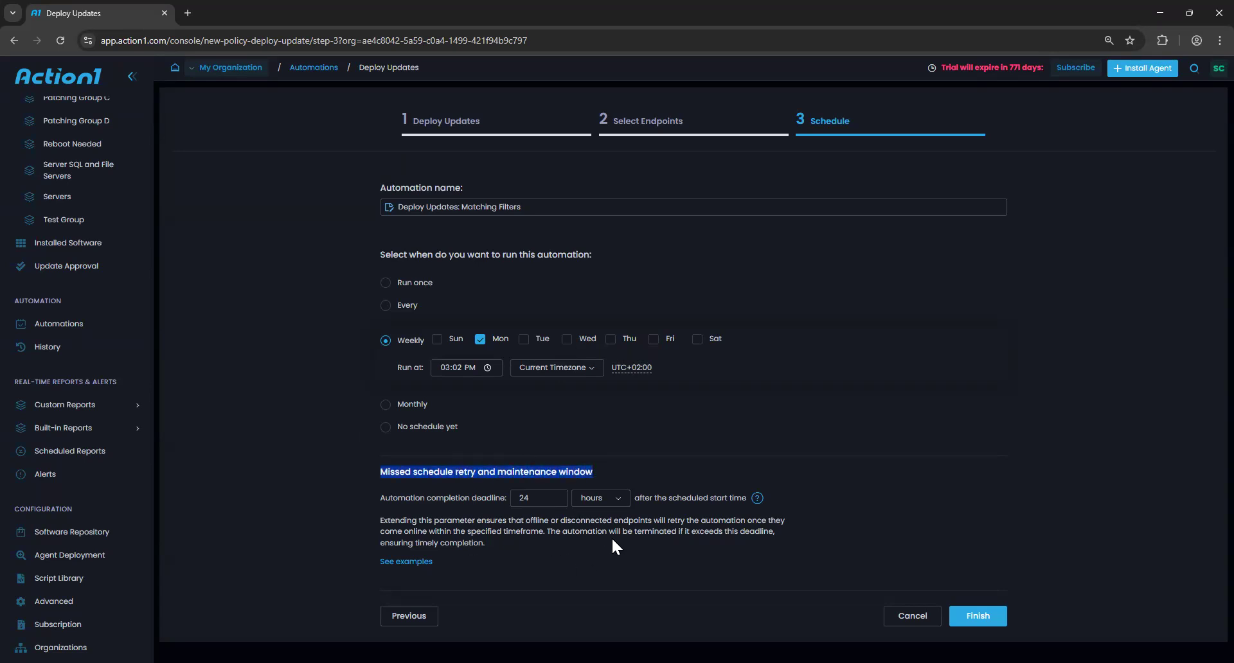
{"action": "left_click", "coordinate": [454, 369]}
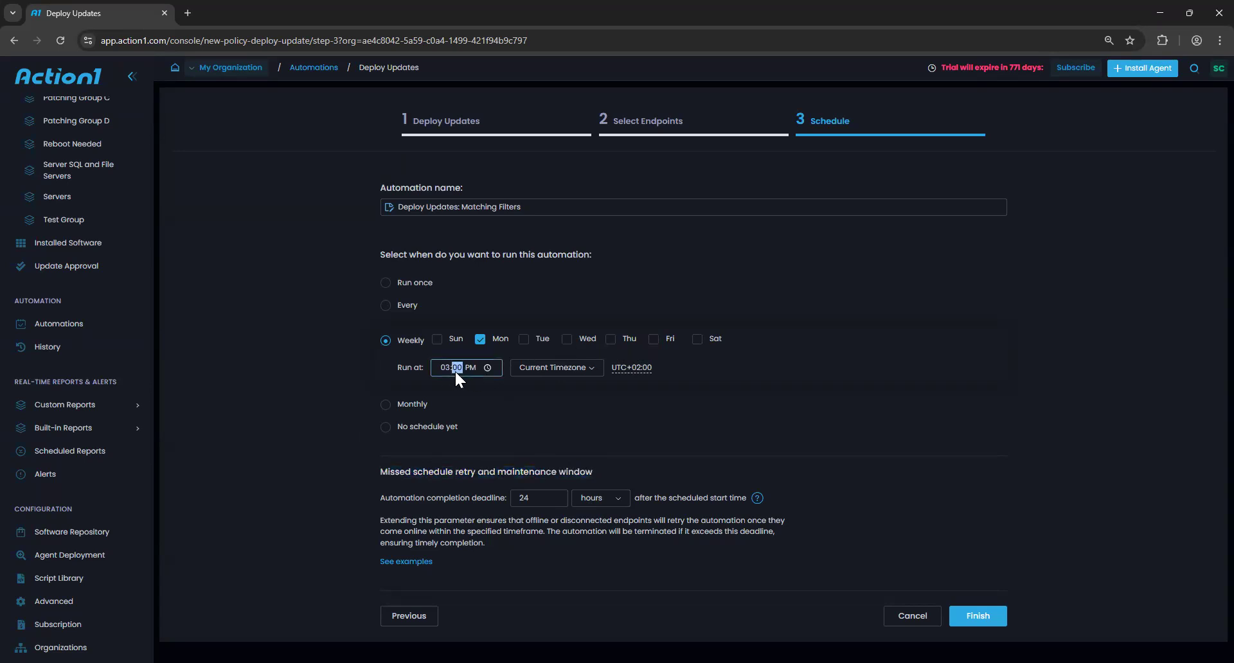
{"action": "left_click", "coordinate": [484, 381]}
Try an automation completion deadline value of 7, and set the deadline to 4 hours
{"action": "left_click", "coordinate": [595, 499]}
{"action": "left_click", "coordinate": [597, 487]}
{"action": "left_click_drag", "start_coordinate": [546, 505], "coordinate": [424, 505]}
{"action": "type", "text": "7"}
{"action": "left_click_drag", "start_coordinate": [567, 498], "coordinate": [498, 498]}
{"action": "type", "text": "4"}
{"action": "left_click", "coordinate": [604, 500]}
{"action": "left_click", "coordinate": [598, 455]}
Change the weekly run to Saturday only at 01:00 AM and review the completion deadline
{"action": "left_click", "coordinate": [446, 369]}
{"action": "type", "text": "1"}
{"action": "left_click", "coordinate": [480, 340]}
{"action": "left_click", "coordinate": [697, 339]}
{"action": "left_click", "coordinate": [481, 498]}
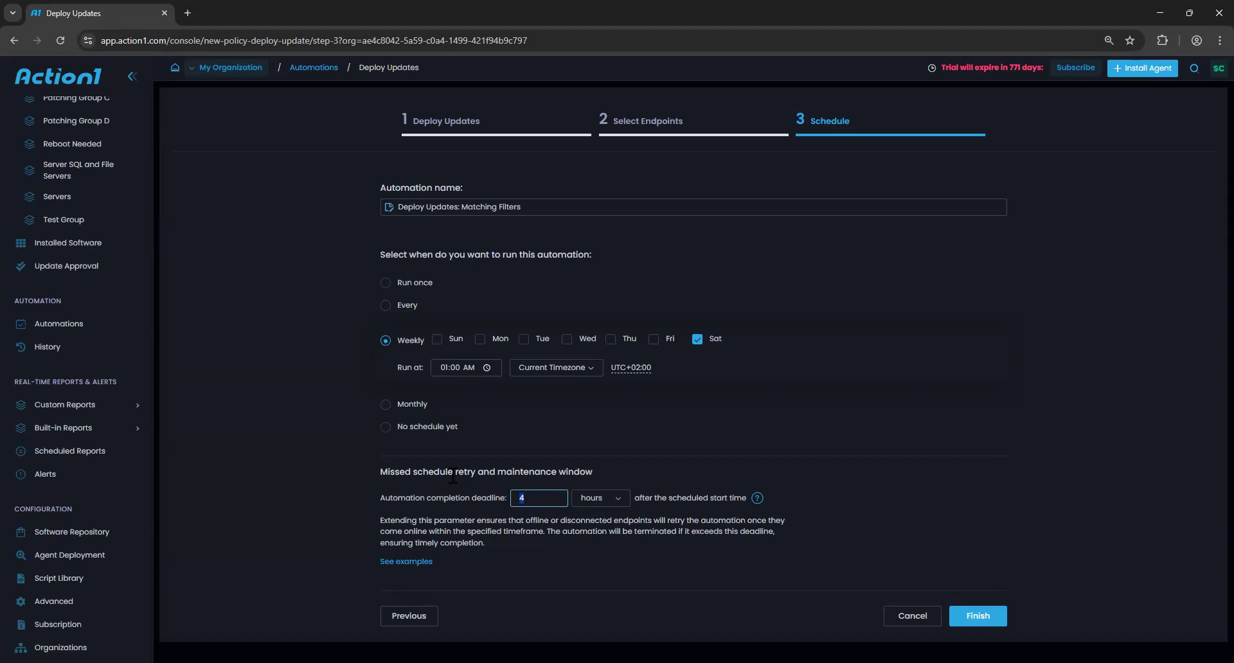
Leave the automation setup to view the available new automation types, and open the dashboard
{"action": "left_click", "coordinate": [59, 326]}
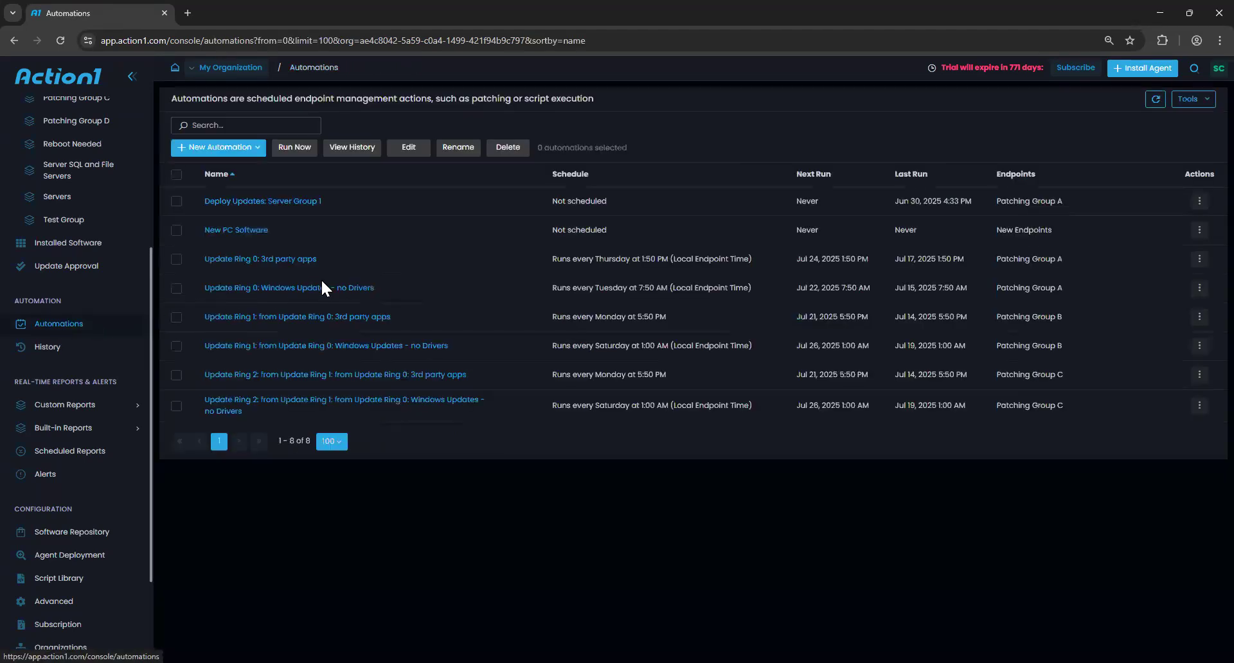
{"action": "left_click", "coordinate": [237, 147]}
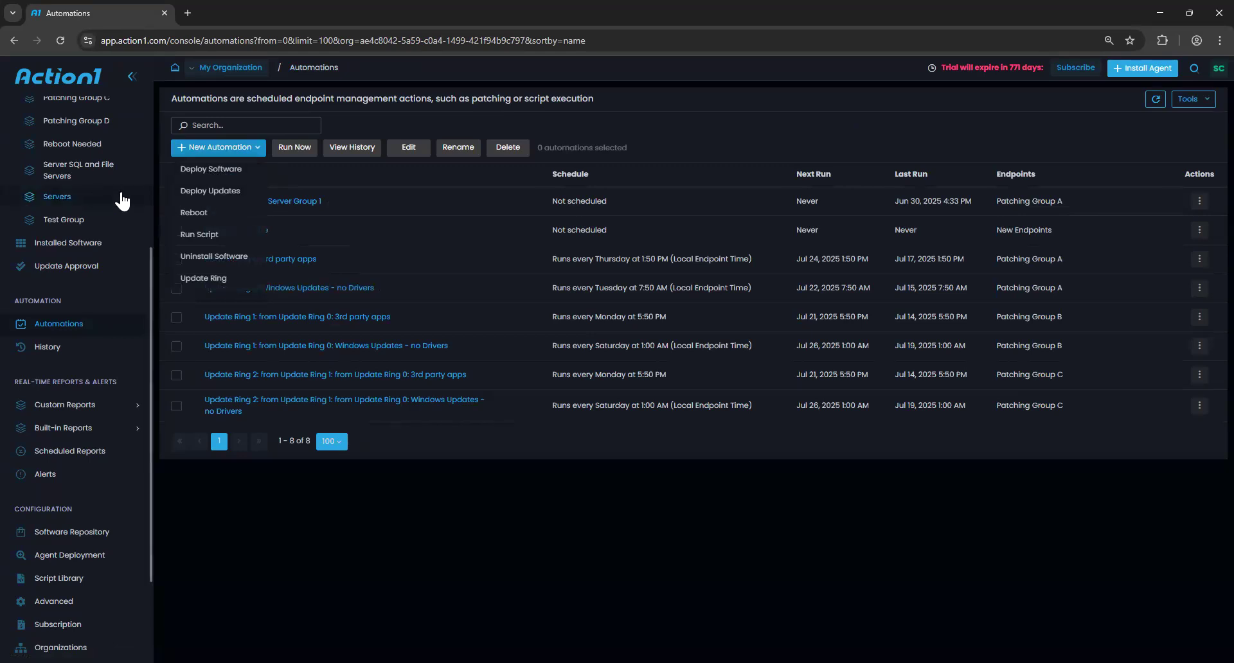
{"action": "scroll", "coordinate": [129, 203], "scroll_direction": "up", "scroll_amount": 2}
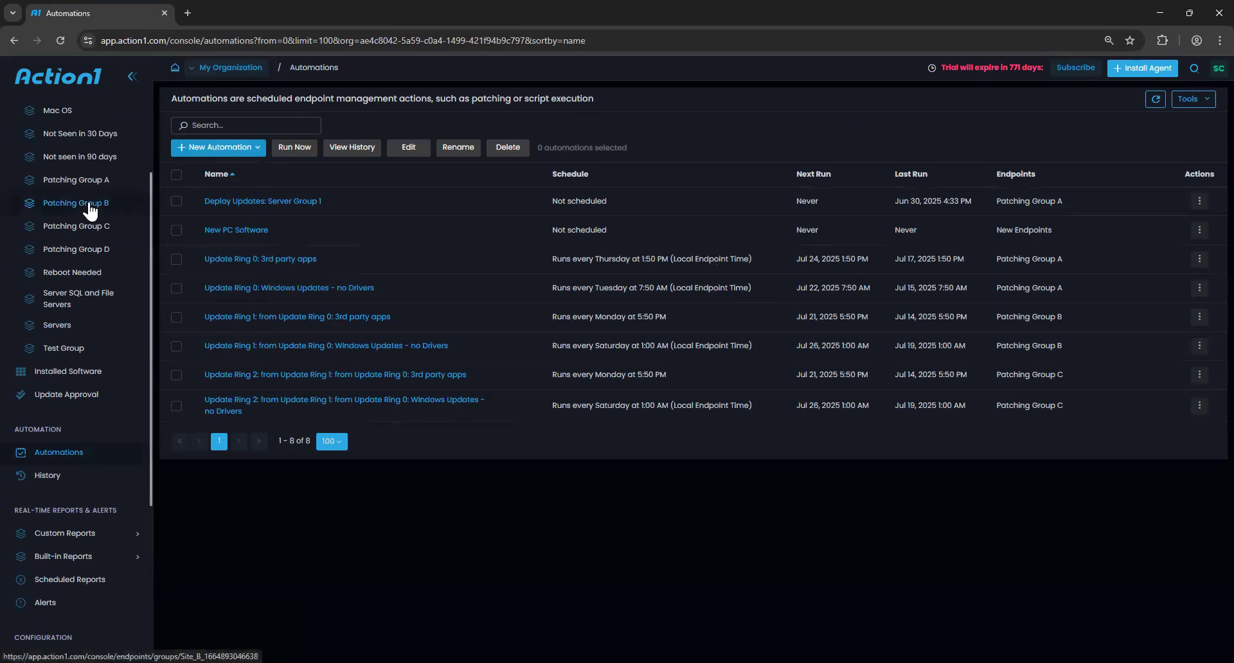
{"action": "scroll", "coordinate": [90, 204], "scroll_direction": "up", "scroll_amount": 2}
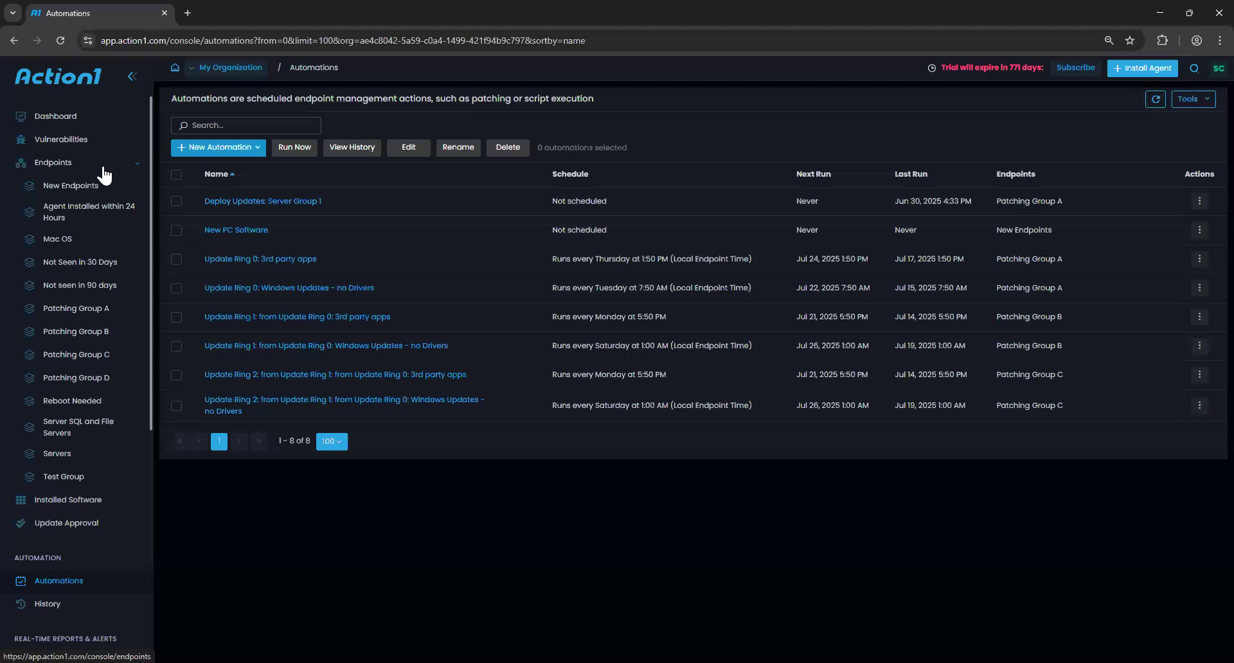
{"action": "left_click", "coordinate": [86, 119]}
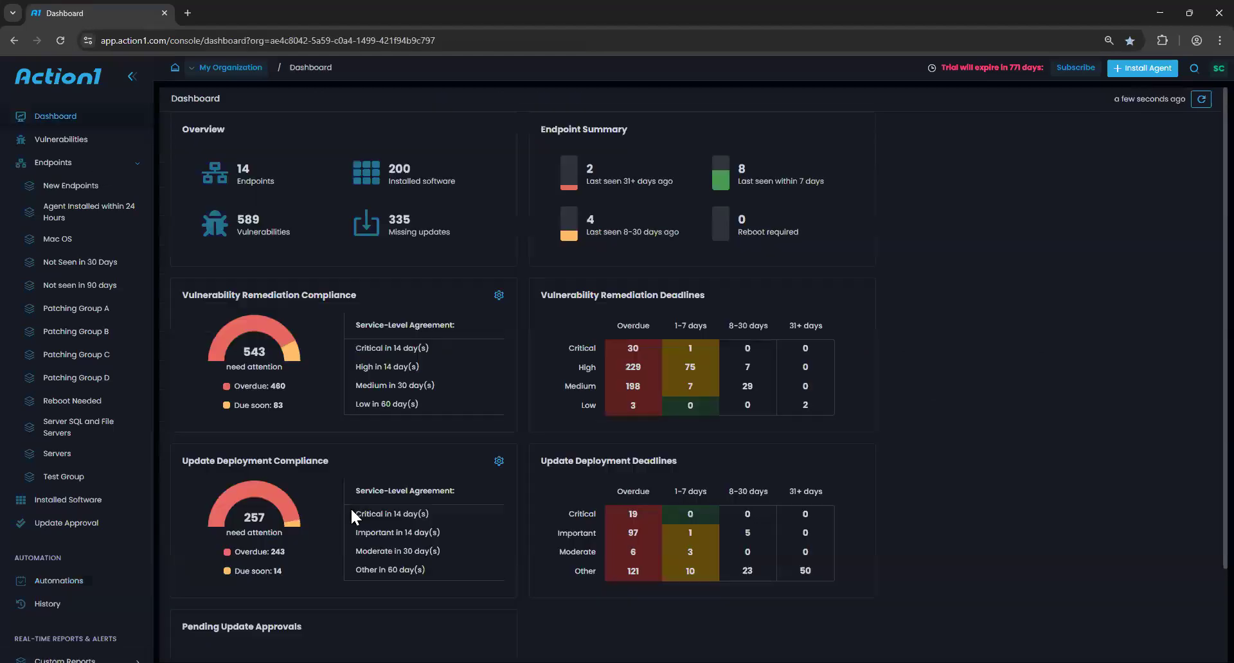